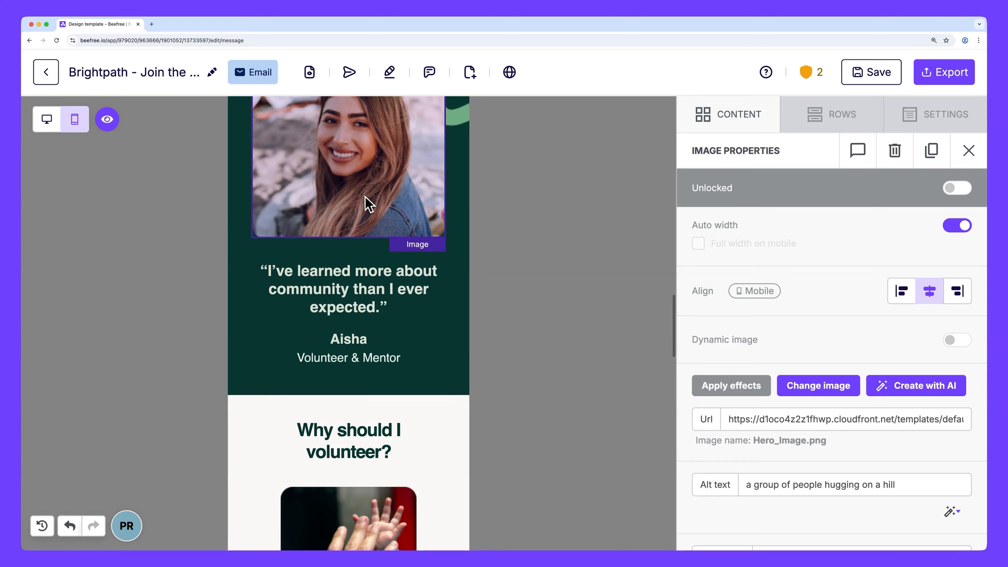
Italicize the whole testimonial quote below the volunteer's portrait in the mobile view.
{"action": "left_click", "coordinate": [370, 204]}
{"action": "triple_click", "coordinate": [373, 289]}
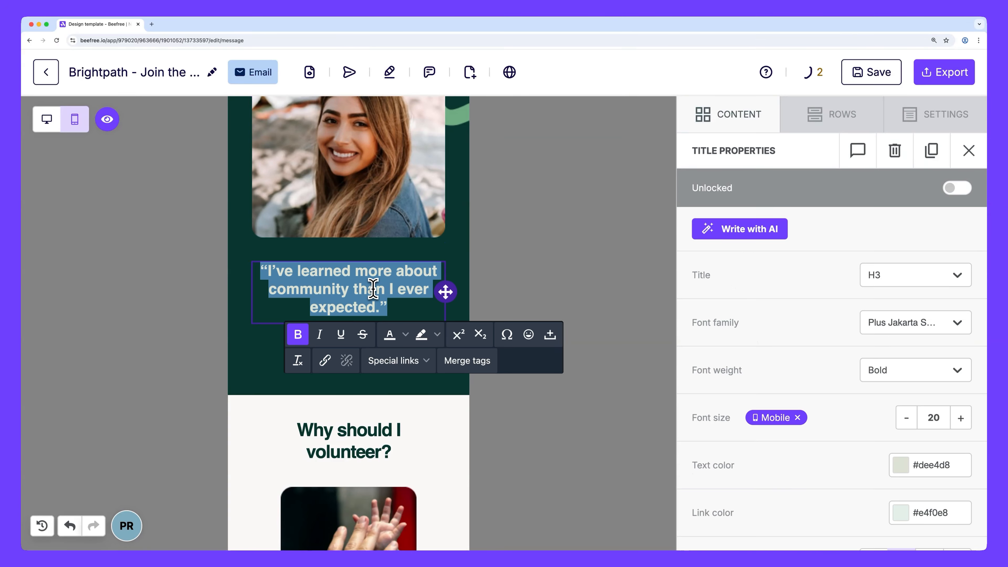
{"action": "left_click", "coordinate": [320, 337]}
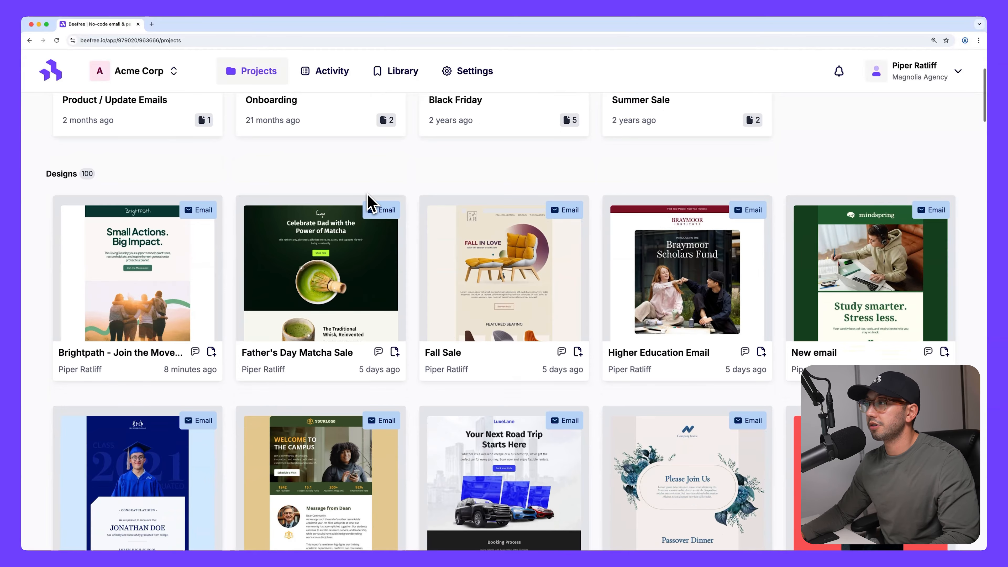
Open the Brightpath - Join the Movement email for editing and switch it to the mobile view.
{"action": "mouse_move", "coordinate": [152, 285]}
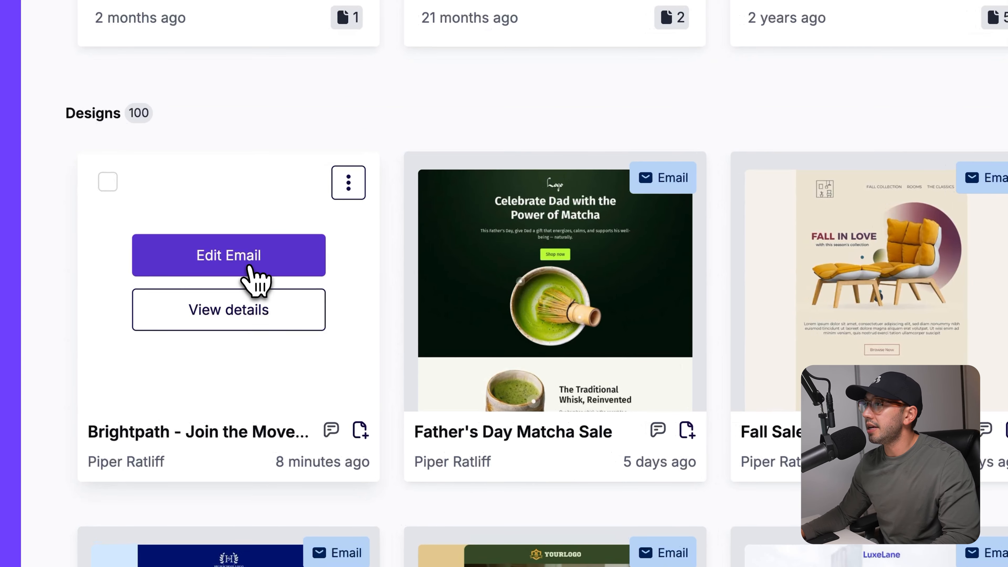
{"action": "left_click", "coordinate": [250, 266]}
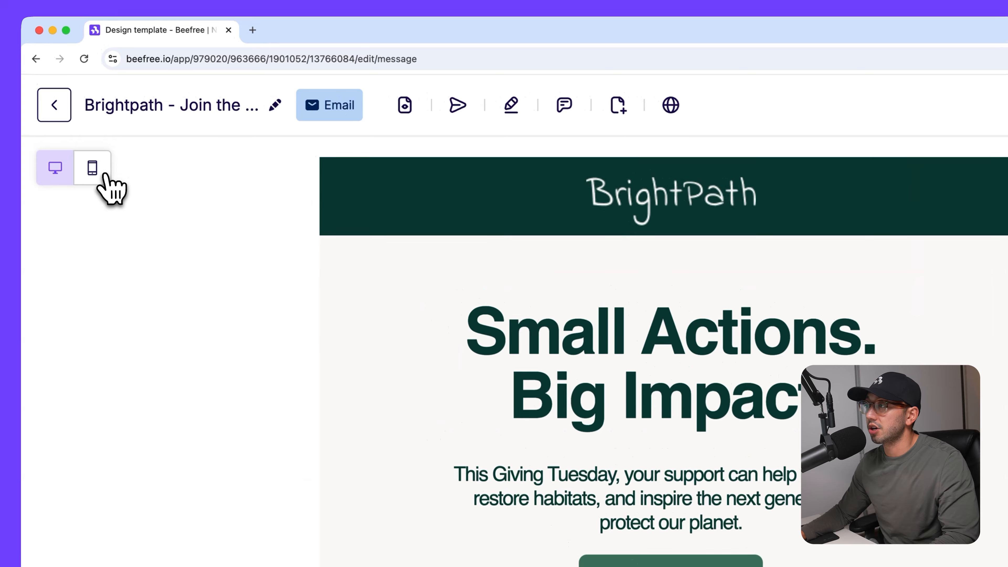
{"action": "left_click", "coordinate": [106, 175]}
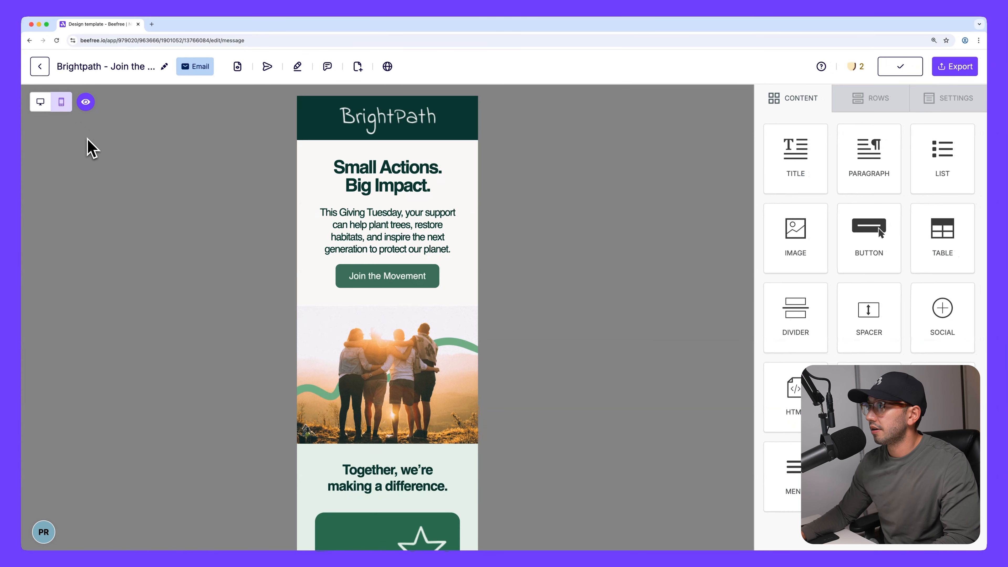
Compare the email's desktop and mobile layouts, then review the mobile design down to the statistics cards.
{"action": "left_click", "coordinate": [41, 104]}
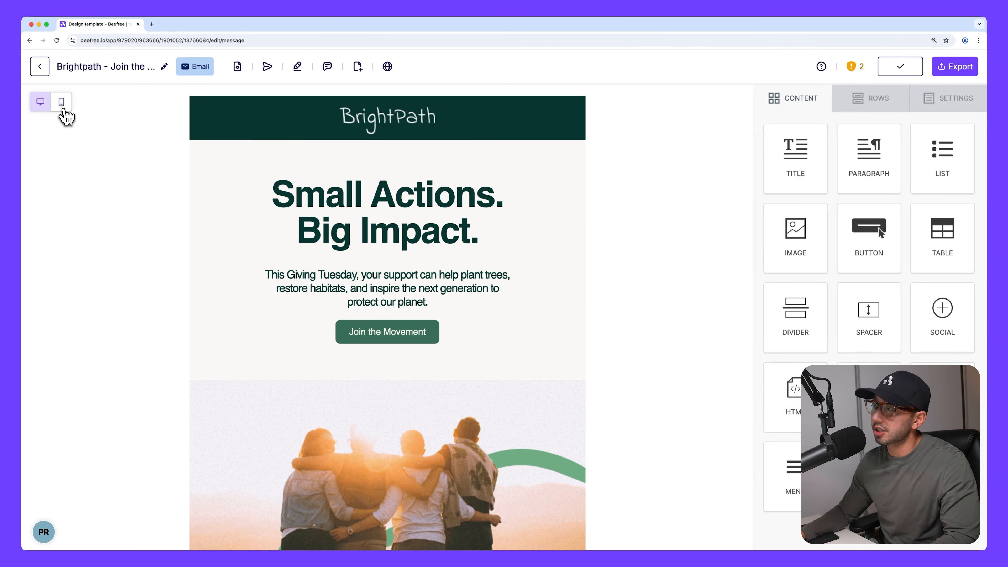
{"action": "left_click", "coordinate": [62, 105]}
{"action": "left_click", "coordinate": [41, 107]}
{"action": "left_click", "coordinate": [61, 107]}
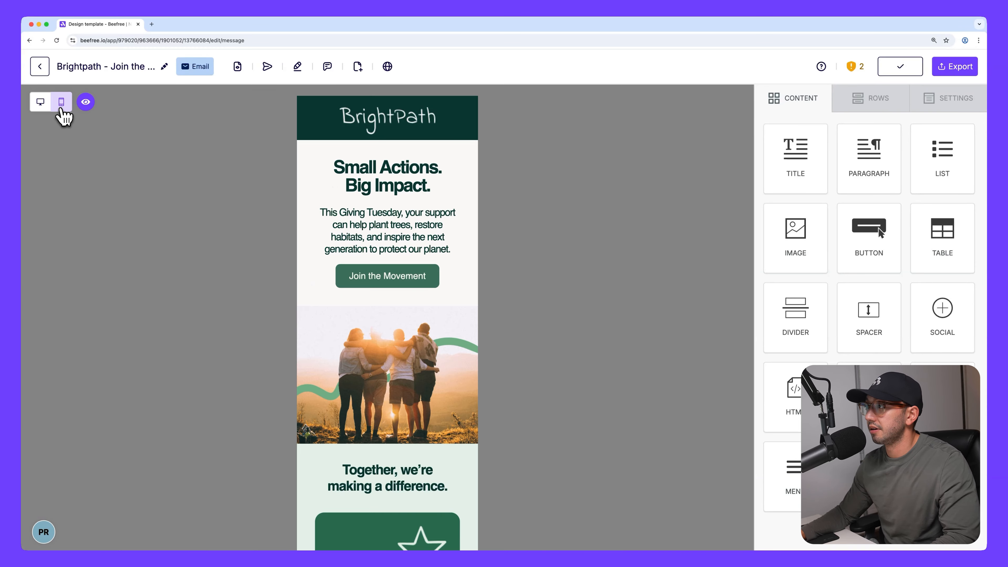
{"action": "scroll", "coordinate": [624, 236], "scroll_direction": "down", "scroll_amount": 10}
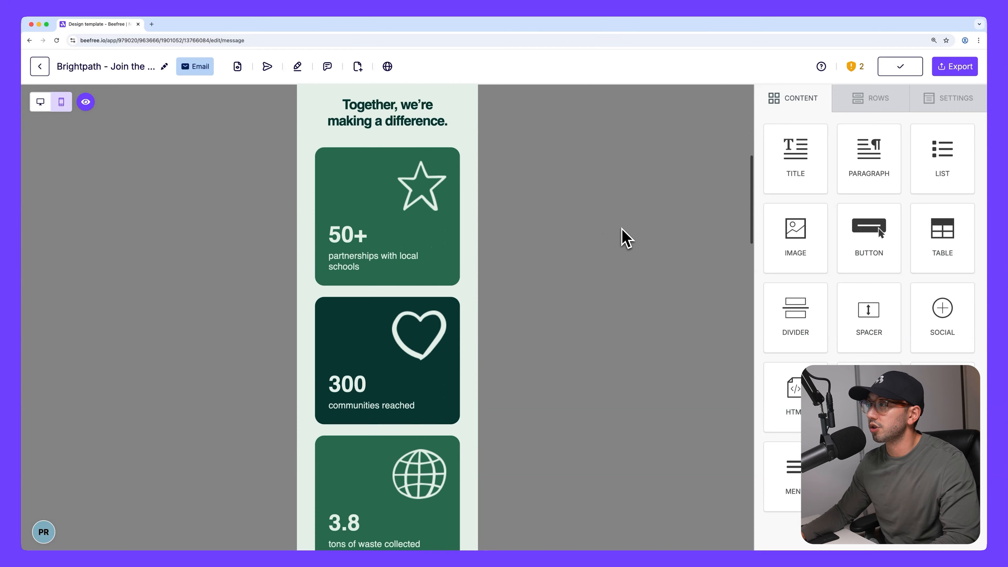
{"action": "scroll", "coordinate": [625, 238], "scroll_direction": "up", "scroll_amount": 10}
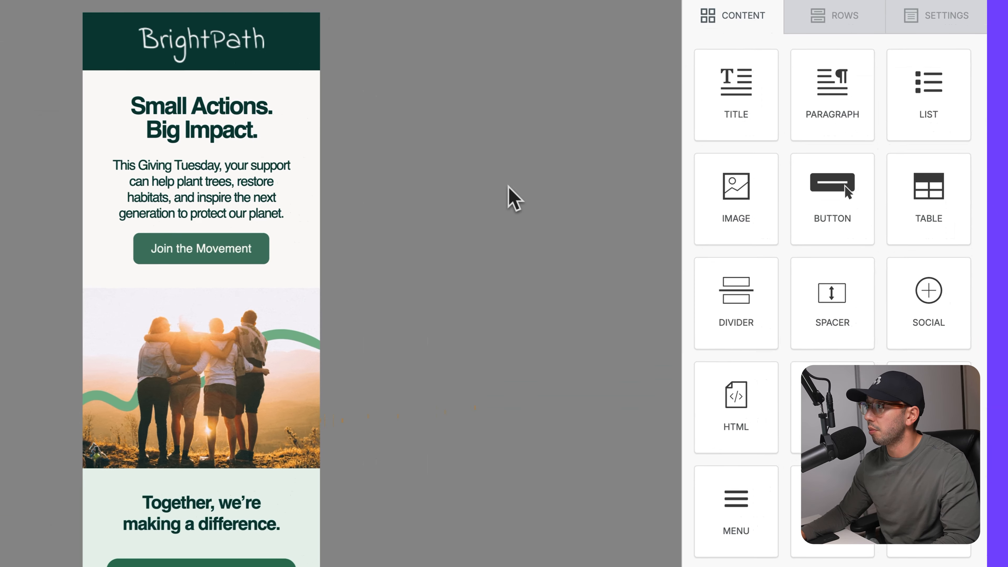
Select the Giving Tuesday paragraph and compare its font, alignment and spacing settings between the mobile and desktop views.
{"action": "left_click", "coordinate": [276, 183]}
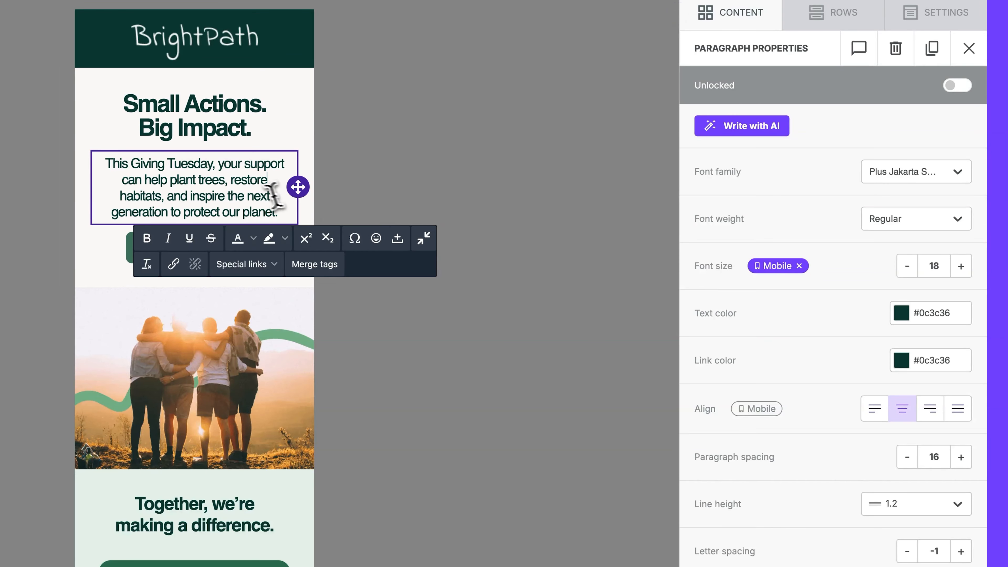
{"action": "triple_click", "coordinate": [247, 191]}
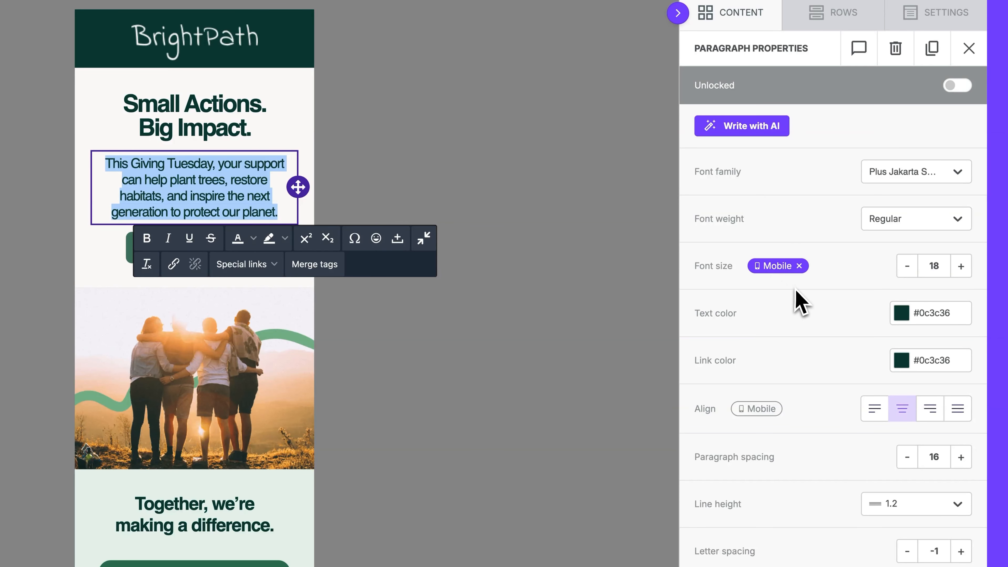
{"action": "scroll", "coordinate": [794, 294], "scroll_direction": "down", "scroll_amount": 4}
{"action": "scroll", "coordinate": [780, 266], "scroll_direction": "down", "scroll_amount": 2}
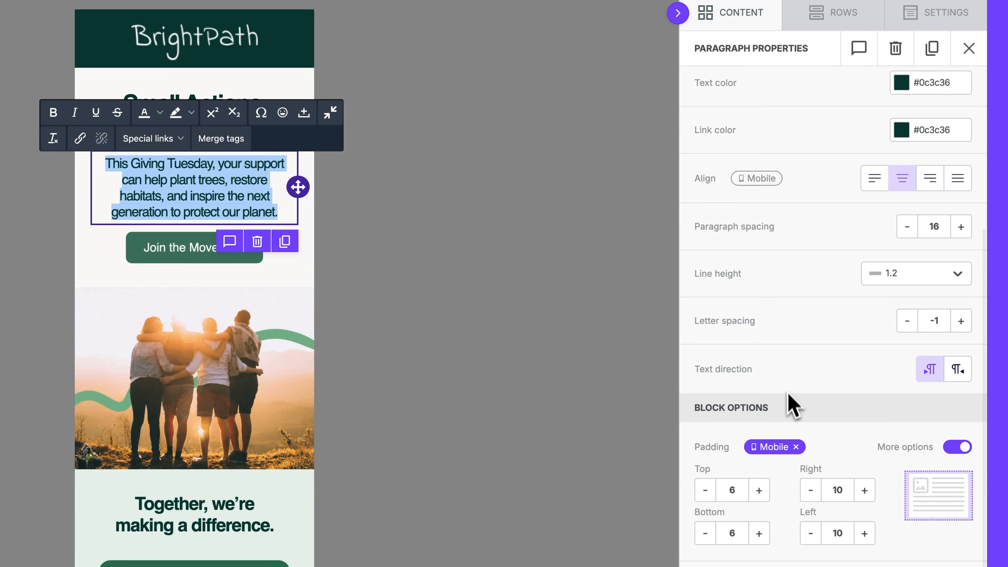
{"action": "scroll", "coordinate": [814, 406], "scroll_direction": "up", "scroll_amount": 6}
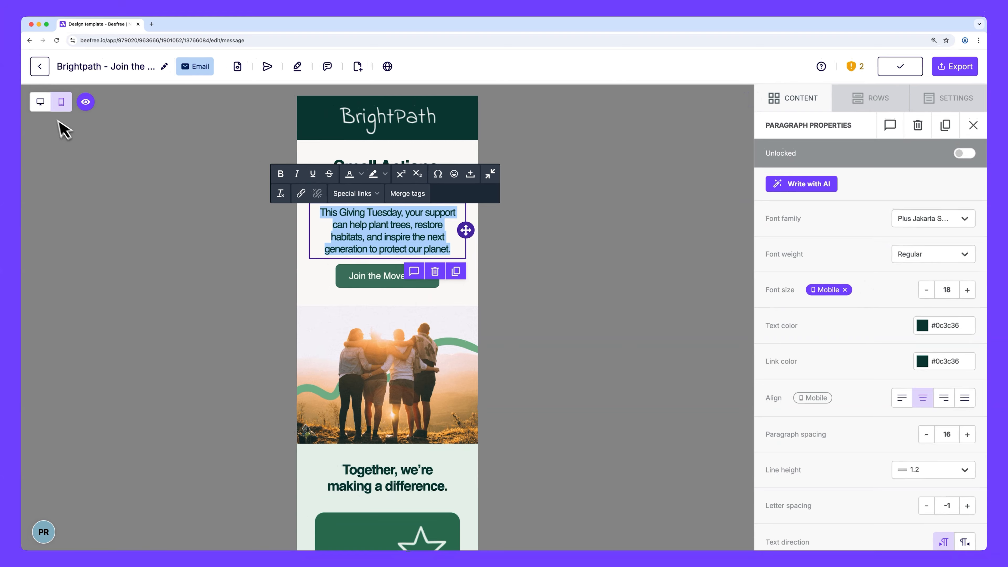
{"action": "left_click", "coordinate": [40, 102]}
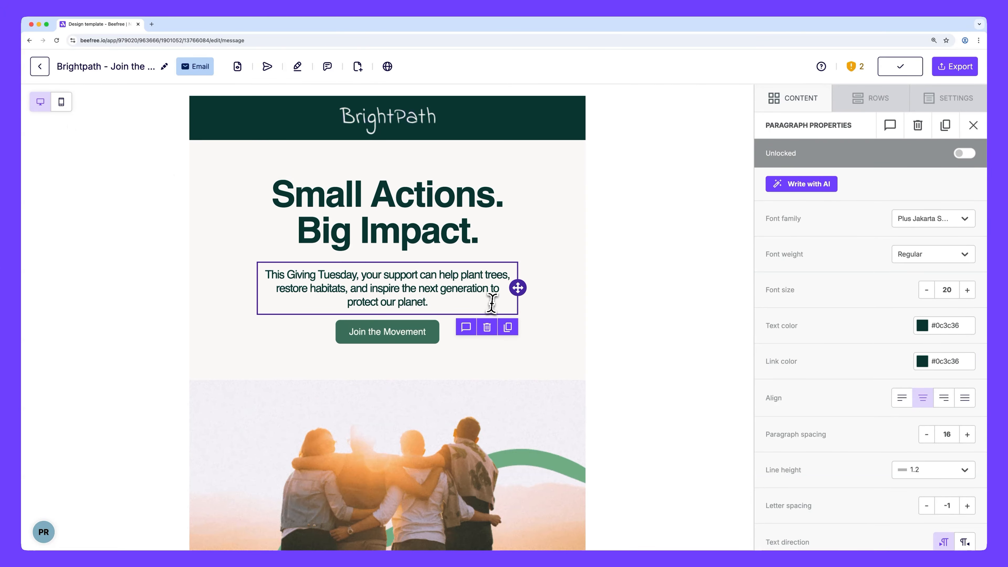
{"action": "left_click", "coordinate": [492, 304]}
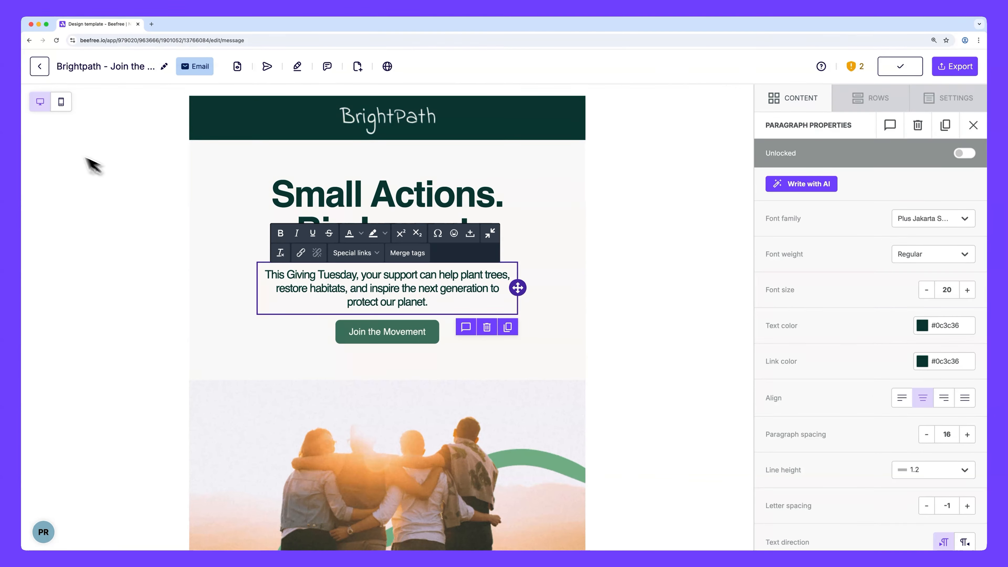
{"action": "left_click", "coordinate": [60, 102]}
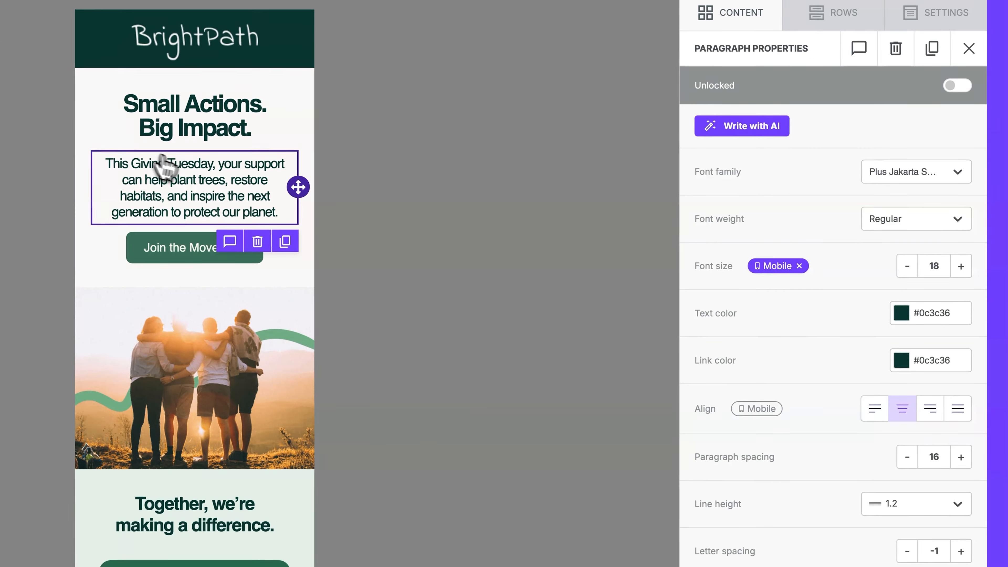
Left-align the Giving Tuesday paragraph for mobile only and compare its alignment in the desktop and mobile views.
{"action": "scroll", "coordinate": [738, 363], "scroll_direction": "down", "scroll_amount": 3}
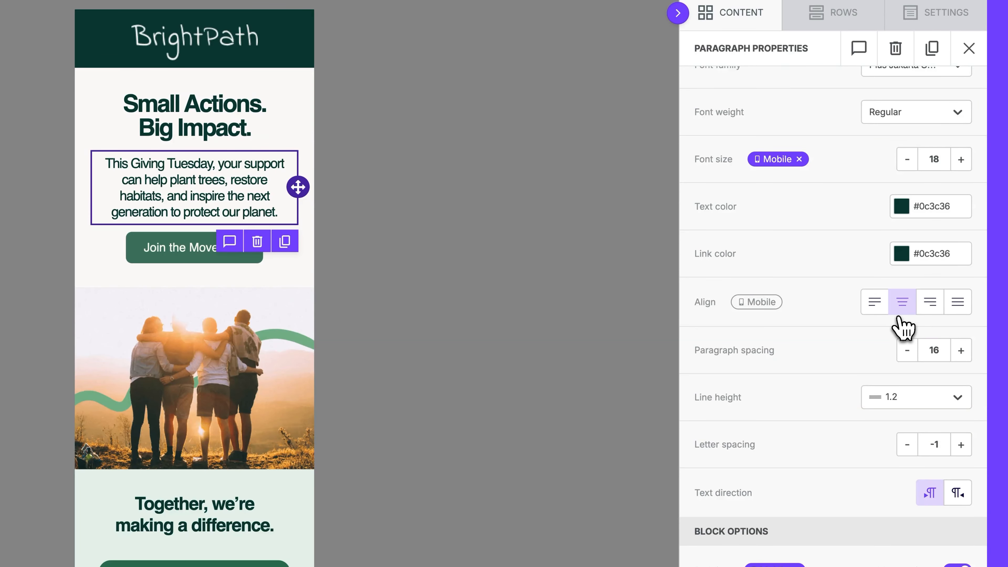
{"action": "left_click", "coordinate": [878, 309]}
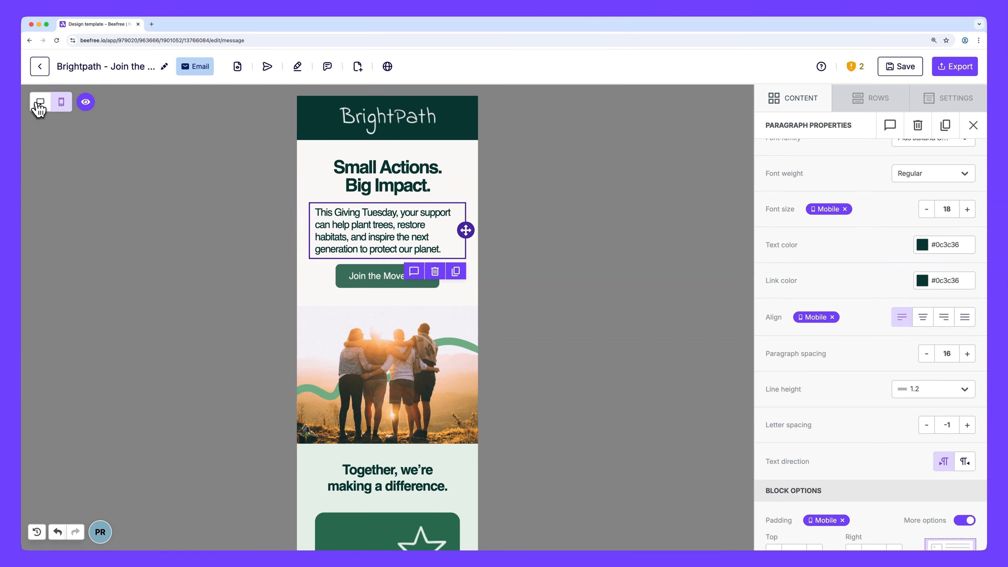
{"action": "left_click", "coordinate": [39, 102]}
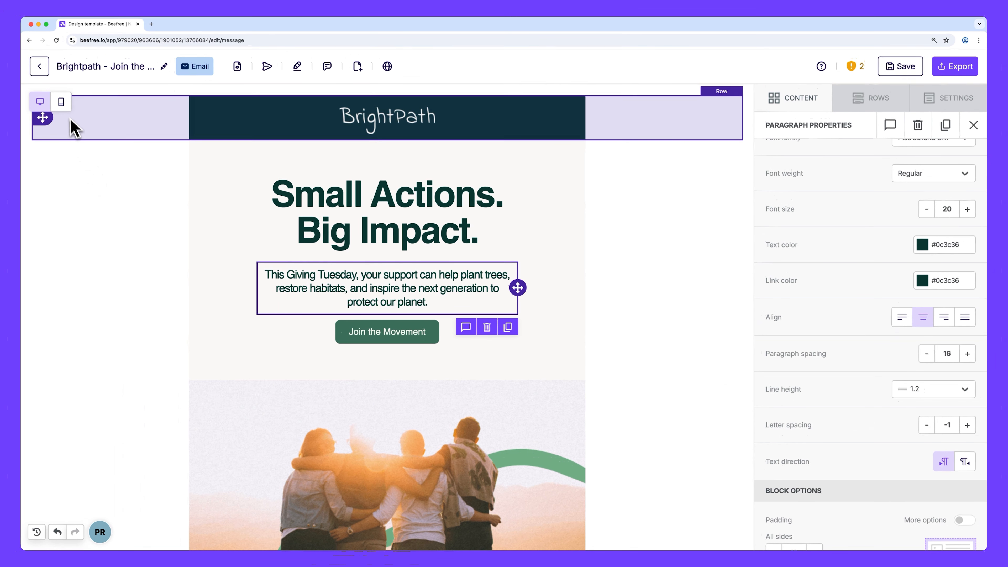
{"action": "left_click", "coordinate": [62, 103]}
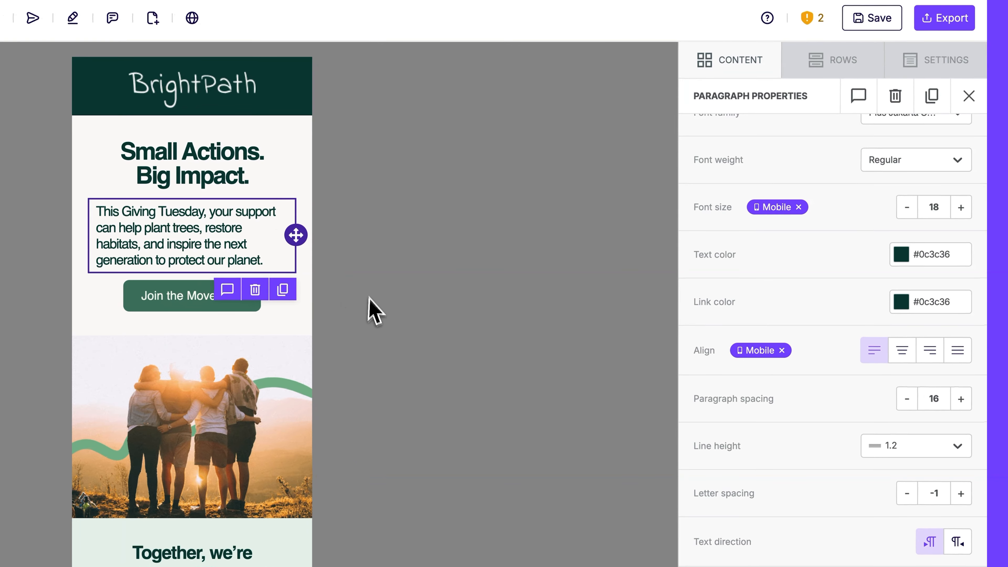
Turn off auto width for the Join the Movement button on mobile and set its width to 85%.
{"action": "left_click", "coordinate": [284, 307]}
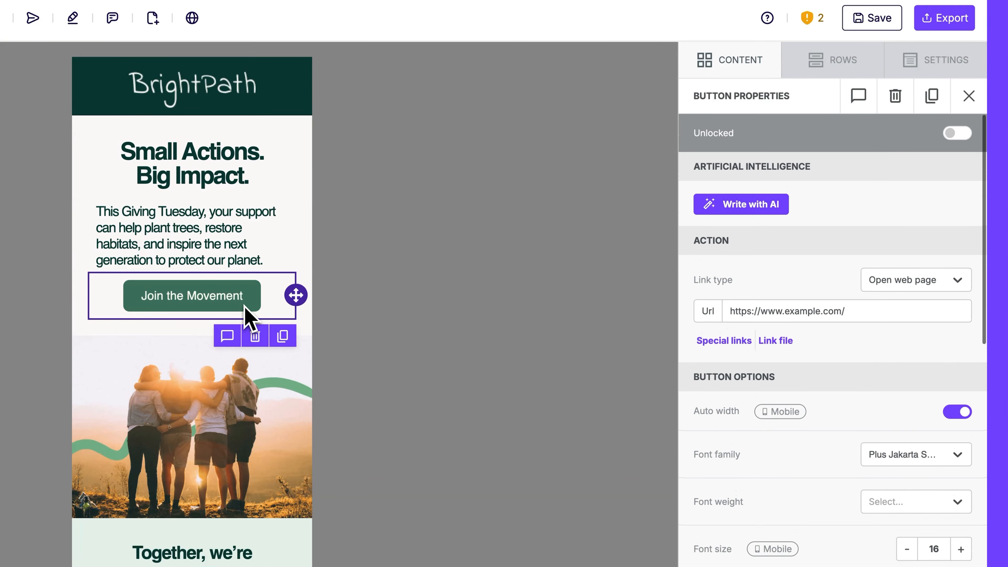
{"action": "left_click", "coordinate": [961, 412]}
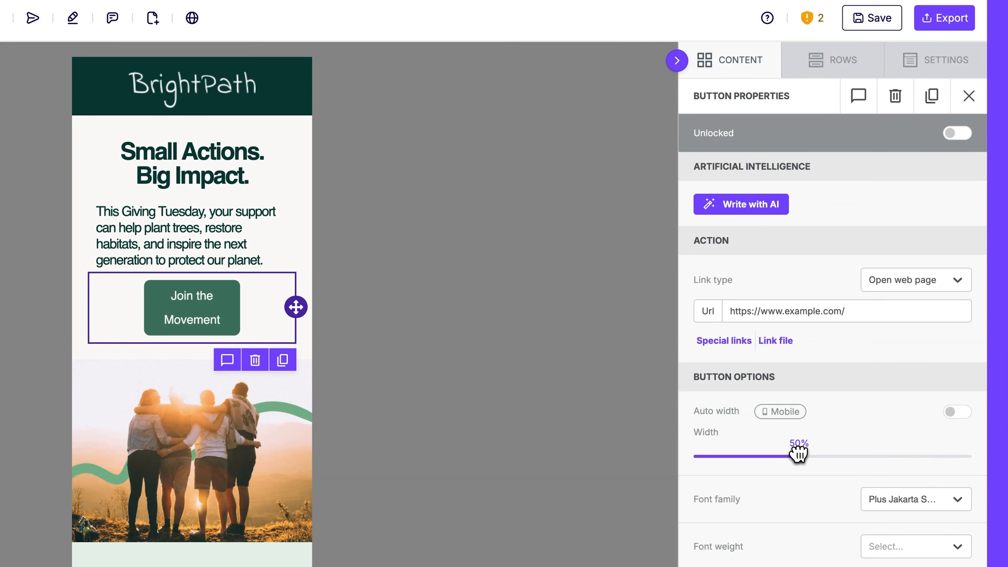
{"action": "left_click_drag", "start_coordinate": [797, 456], "coordinate": [919, 459]}
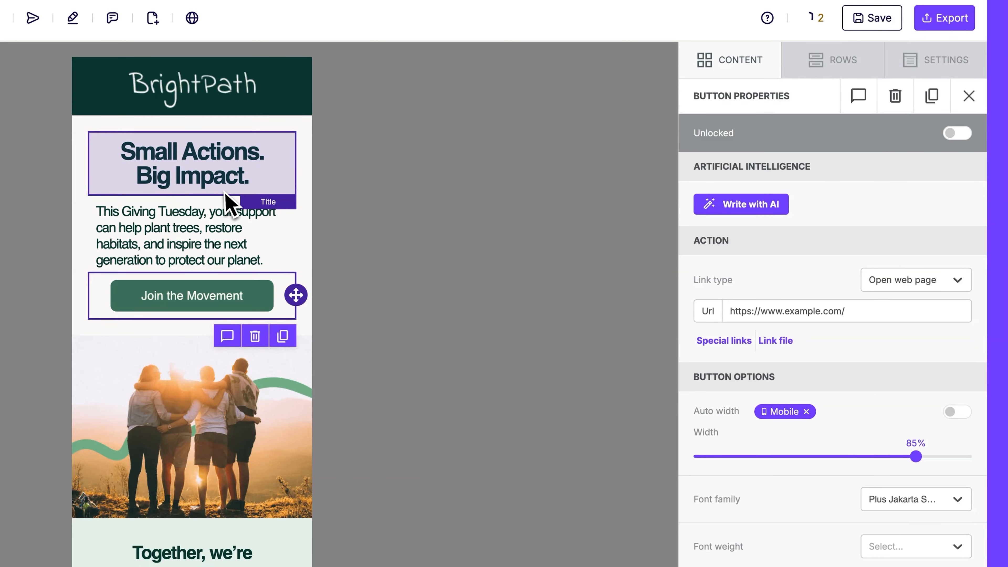
Increase the mobile height of the spacer between the main title and the Giving Tuesday paragraph.
{"action": "left_click", "coordinate": [220, 197]}
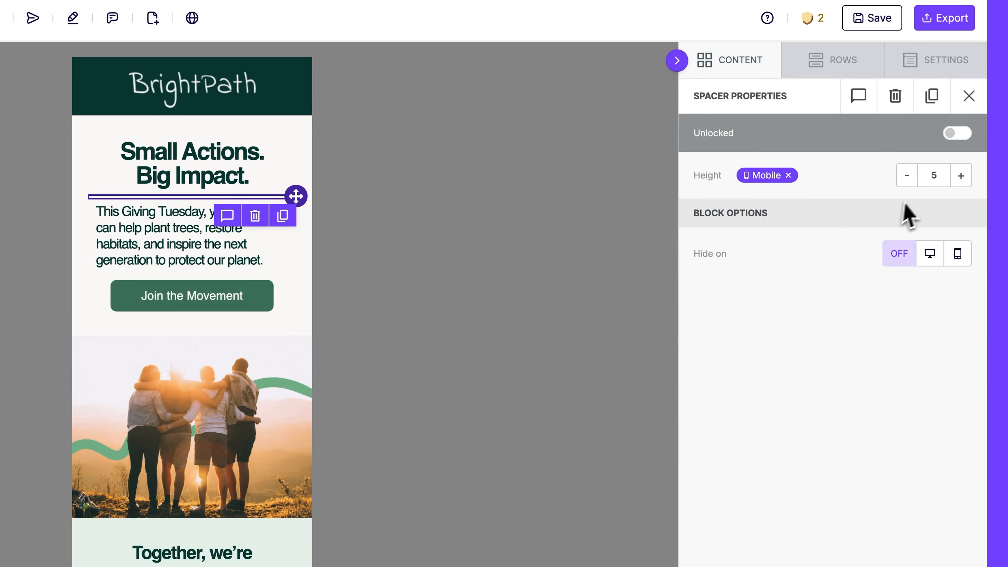
{"action": "left_click", "coordinate": [965, 180]}
{"action": "left_click", "coordinate": [964, 181]}
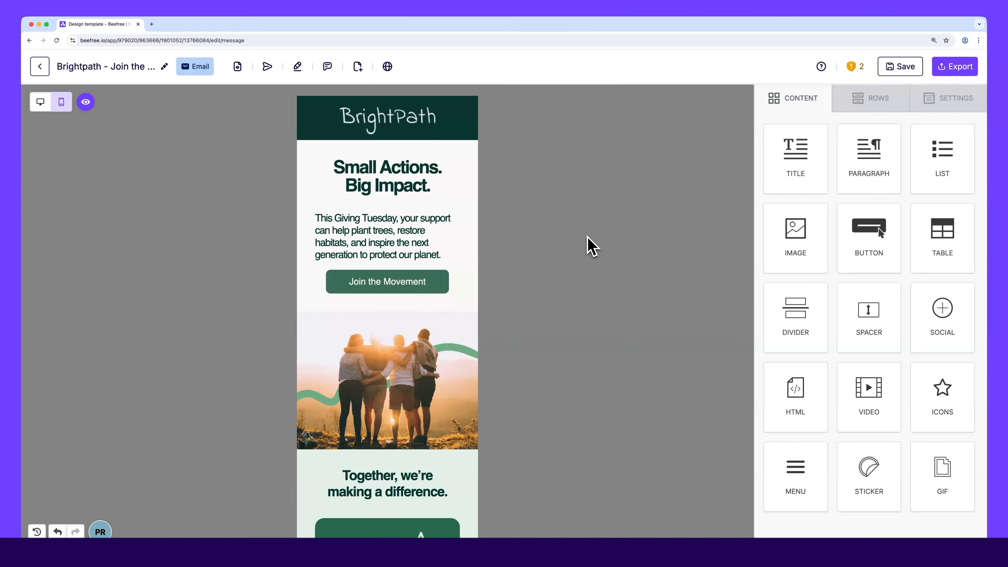
Select the row with the 50+ and 300 statistics cards and examine how it stacks on mobile.
{"action": "scroll", "coordinate": [592, 246], "scroll_direction": "down", "scroll_amount": 10}
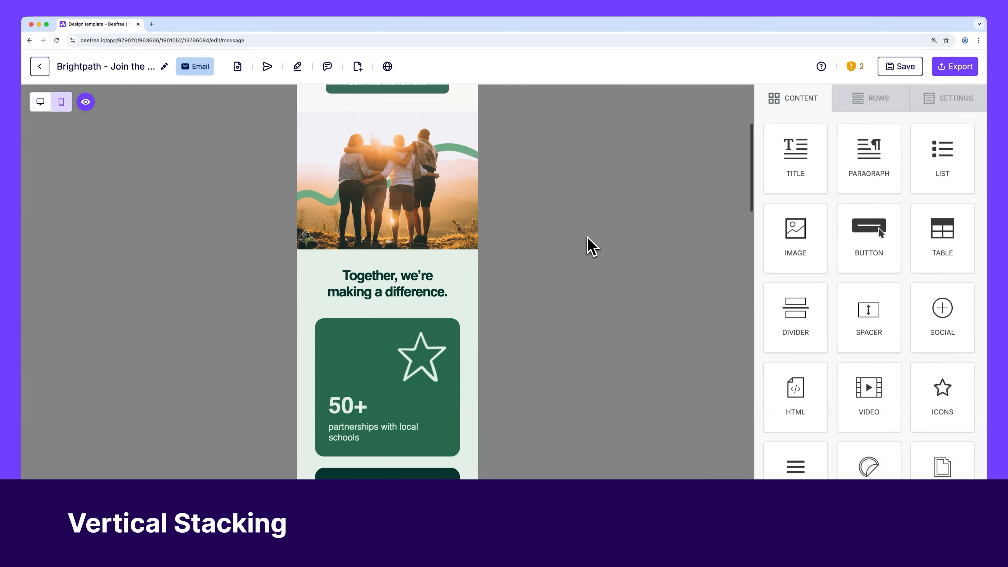
{"action": "left_click", "coordinate": [457, 246]}
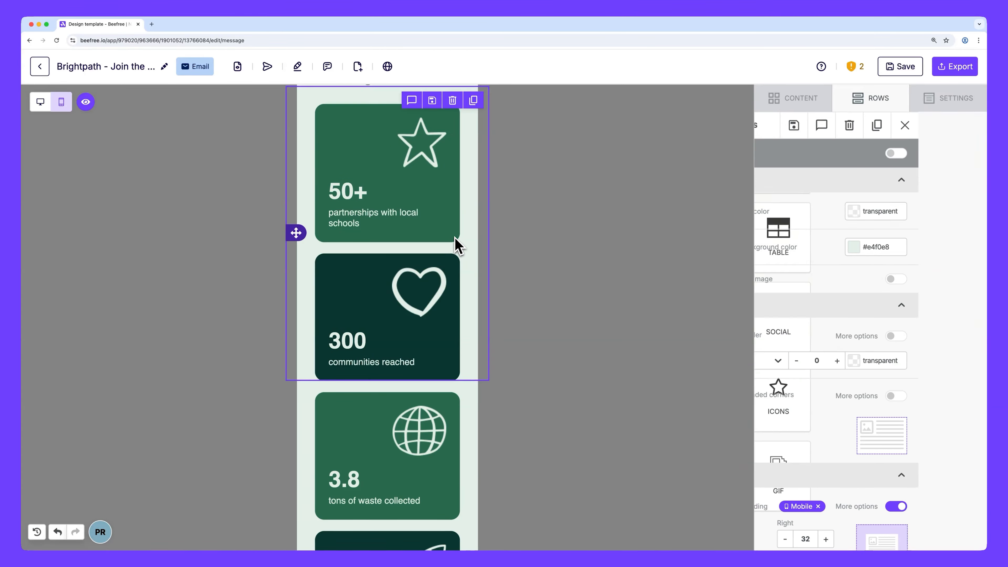
{"action": "scroll", "coordinate": [457, 246], "scroll_direction": "up", "scroll_amount": 1}
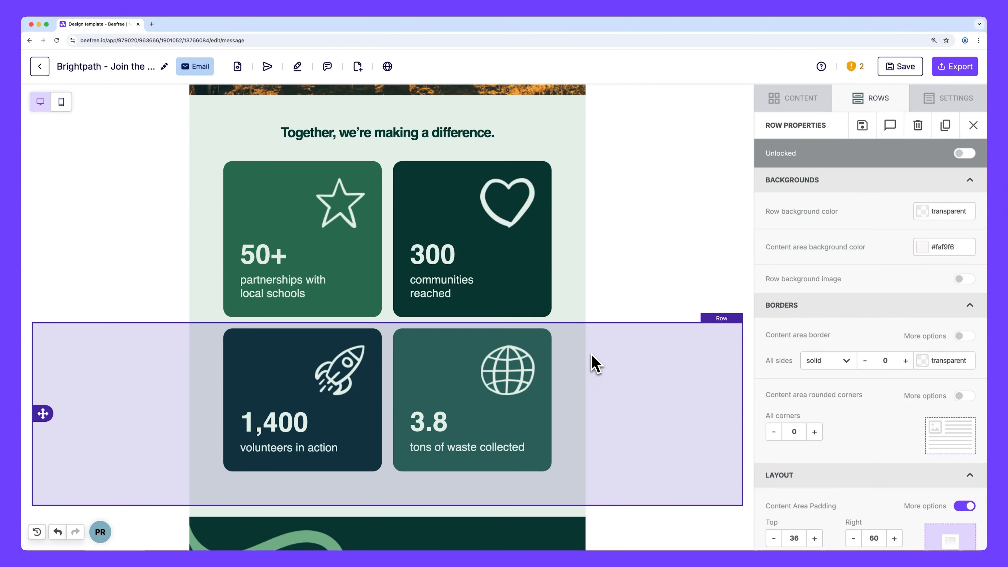
Select the row of volunteering benefits and examine its mobile stacking settings and the Connection, Growth and Impact cards.
{"action": "left_click", "coordinate": [594, 362]}
{"action": "scroll", "coordinate": [593, 361], "scroll_direction": "down", "scroll_amount": 10}
{"action": "left_click", "coordinate": [592, 361]}
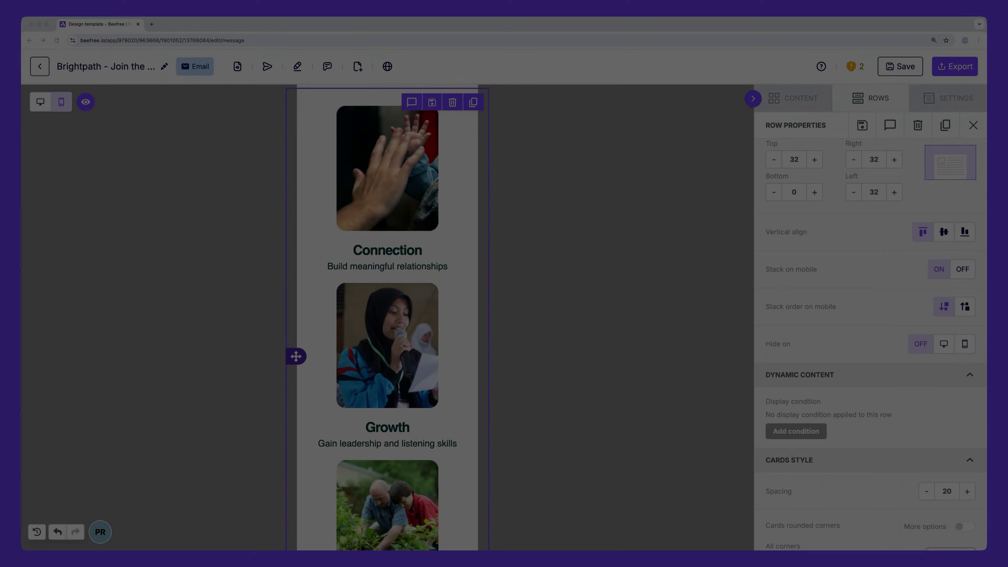
{"action": "scroll", "coordinate": [617, 259], "scroll_direction": "up", "scroll_amount": 6}
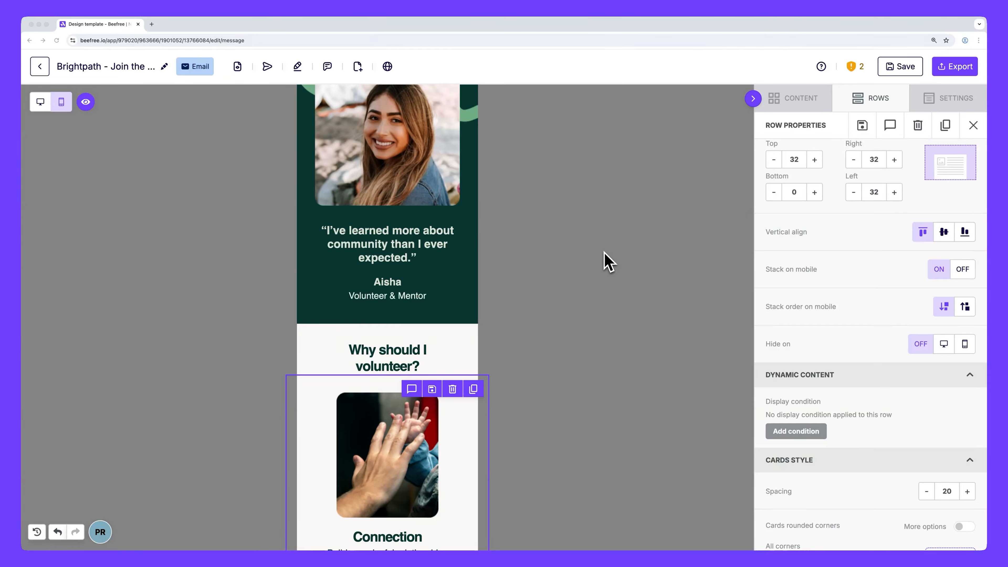
{"action": "scroll", "coordinate": [605, 253], "scroll_direction": "down", "scroll_amount": 8}
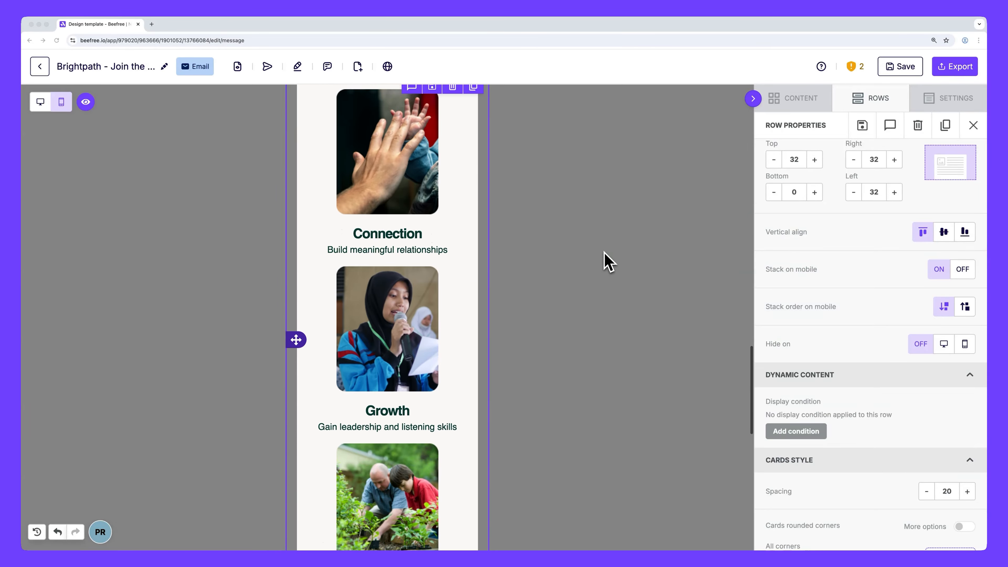
{"action": "scroll", "coordinate": [393, 140], "scroll_direction": "down", "scroll_amount": 3}
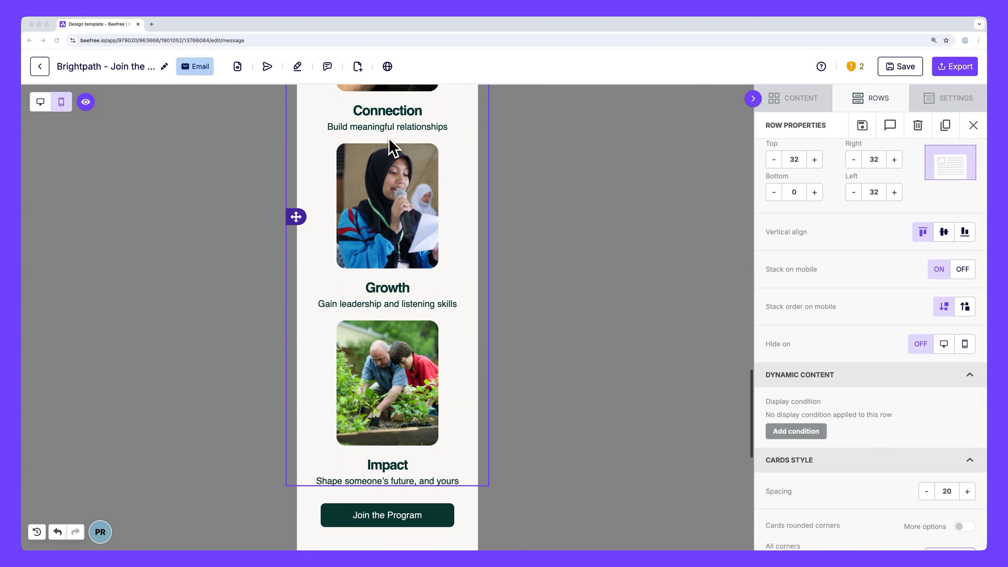
{"action": "scroll", "coordinate": [390, 139], "scroll_direction": "up", "scroll_amount": 1}
{"action": "scroll", "coordinate": [389, 139], "scroll_direction": "up", "scroll_amount": 2}
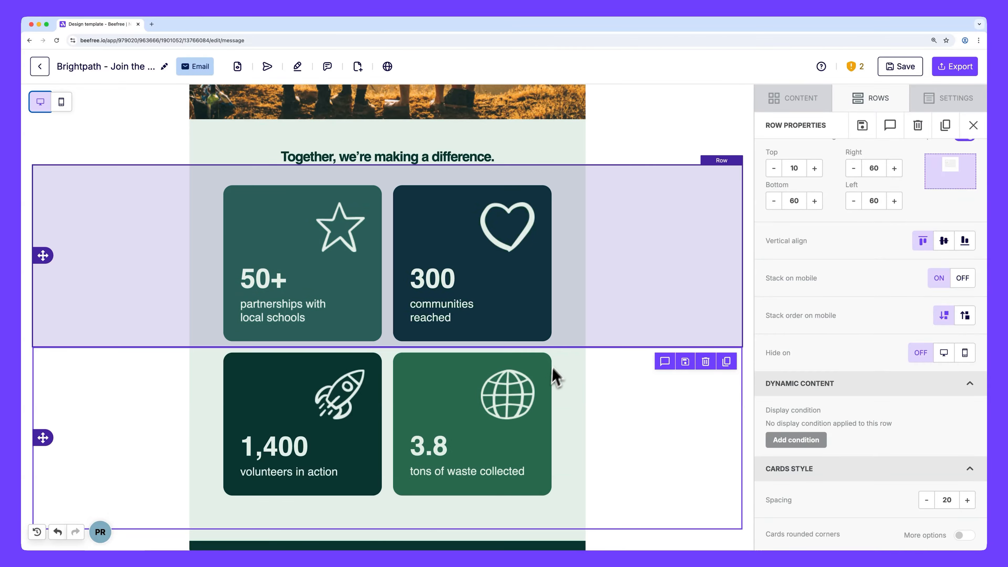
Select the row with the 1,400 and 3.8 statistics cards in desktop view and show it in the mobile view.
{"action": "left_click", "coordinate": [575, 334]}
{"action": "left_click", "coordinate": [569, 421]}
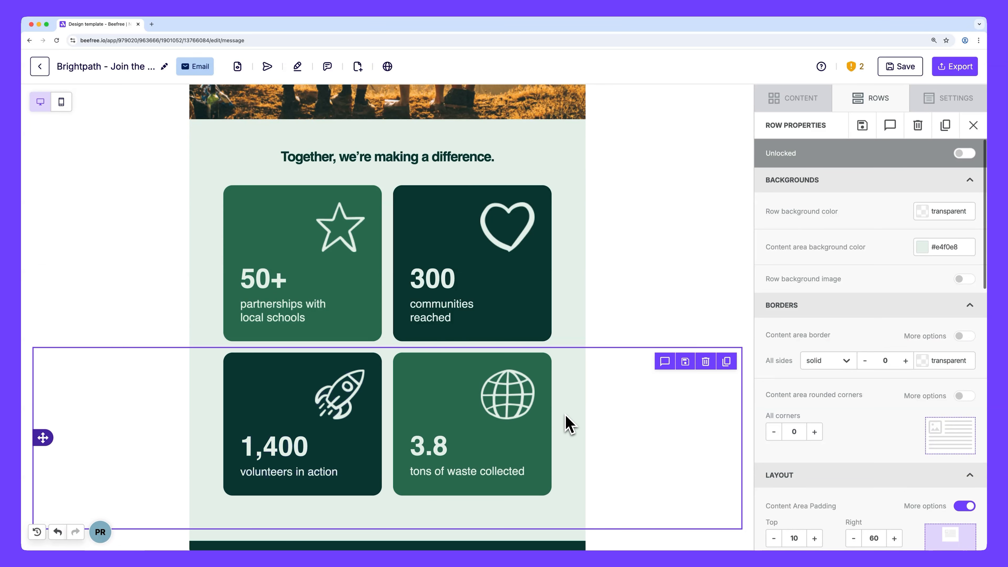
{"action": "left_click", "coordinate": [61, 101]}
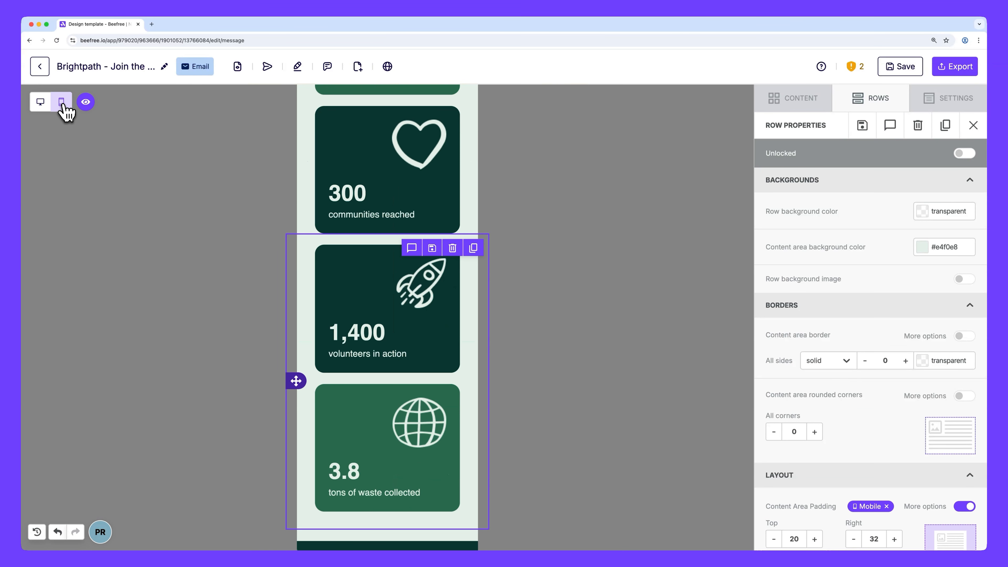
Reverse the mobile stack order of the row with the 1,400 and 3.8 statistics cards.
{"action": "scroll", "coordinate": [495, 345], "scroll_direction": "up", "scroll_amount": 5}
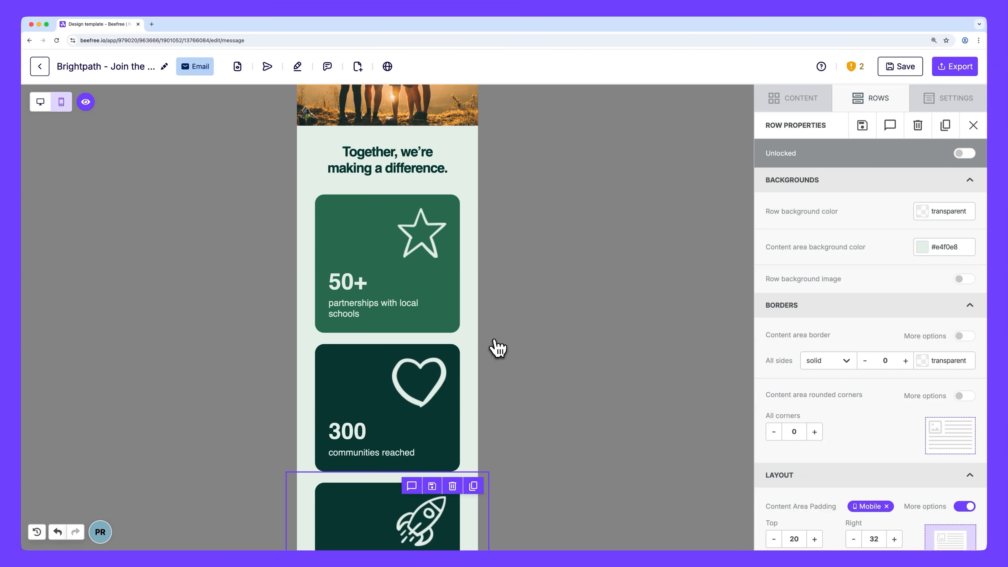
{"action": "scroll", "coordinate": [498, 348], "scroll_direction": "down", "scroll_amount": 7}
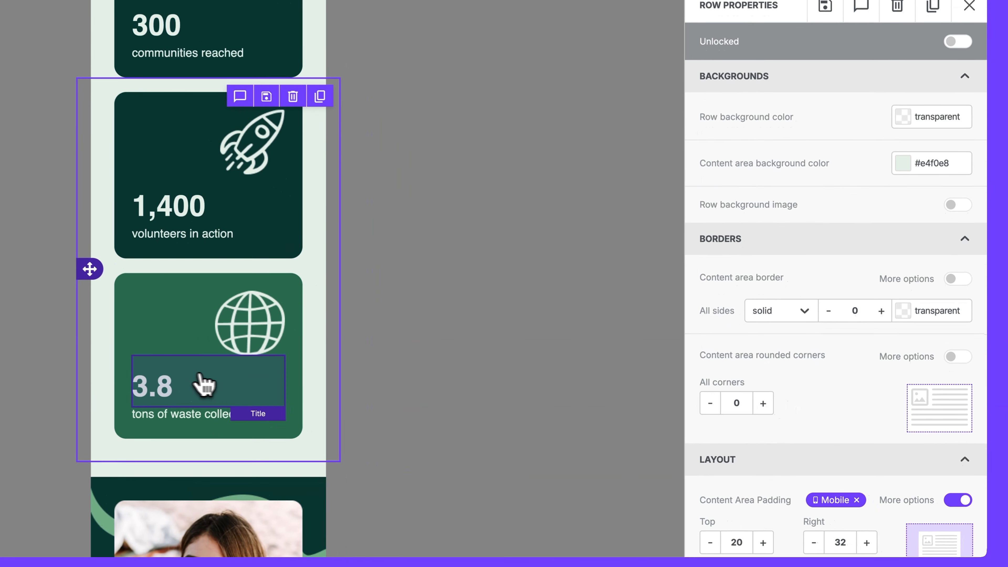
{"action": "scroll", "coordinate": [786, 407], "scroll_direction": "down", "scroll_amount": 10}
{"action": "scroll", "coordinate": [842, 368], "scroll_direction": "down", "scroll_amount": 2}
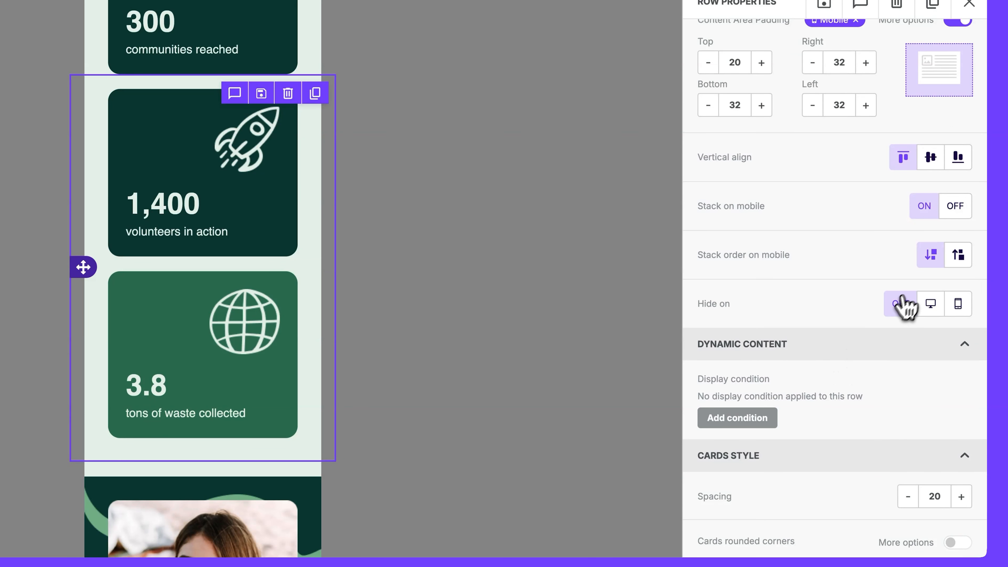
{"action": "left_click", "coordinate": [959, 256]}
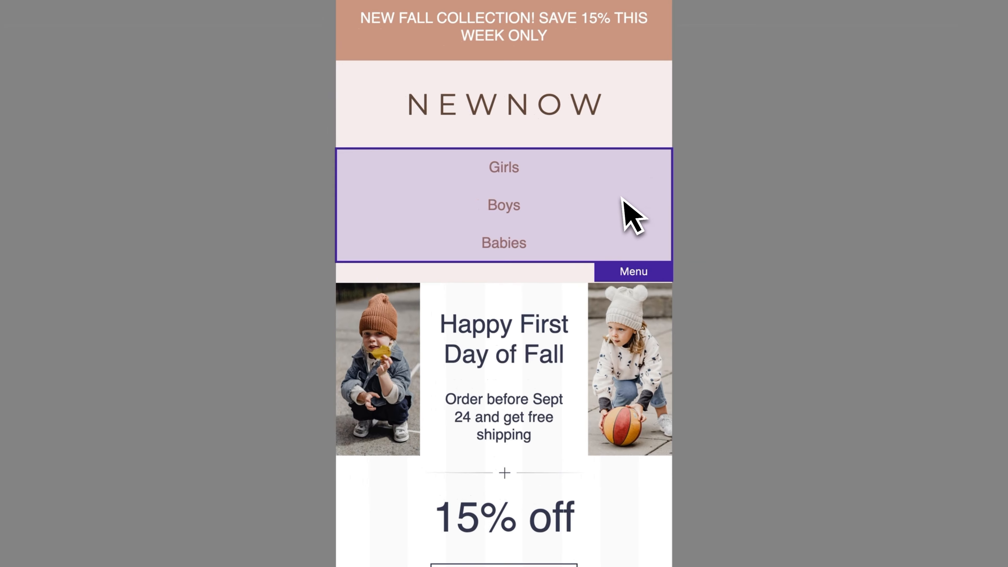
In the NEWNOW email, set the Girls, Boys, Babies menu layout to Horizontal and hide the menu on mobile.
{"action": "left_click", "coordinate": [452, 217]}
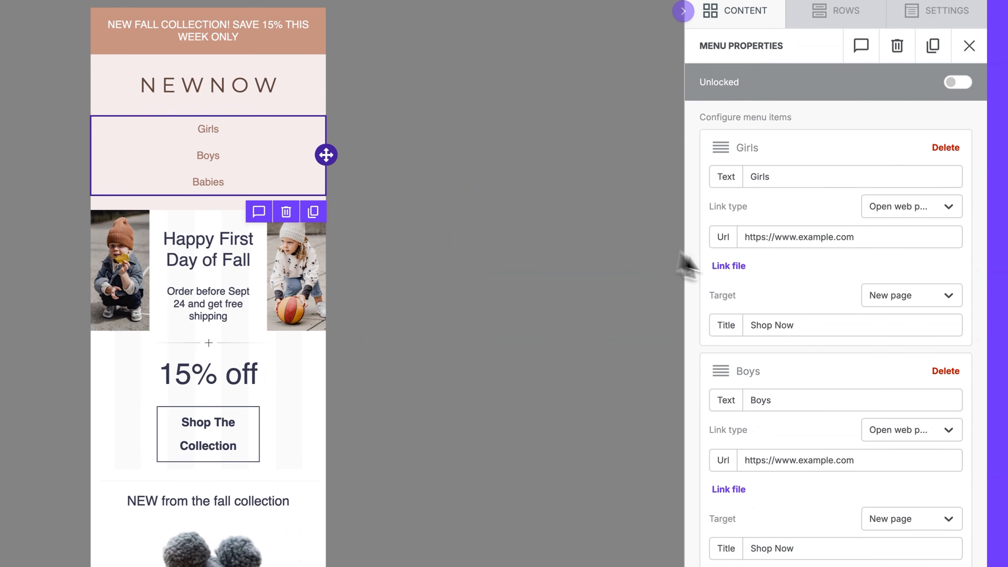
{"action": "scroll", "coordinate": [828, 308], "scroll_direction": "down", "scroll_amount": 10}
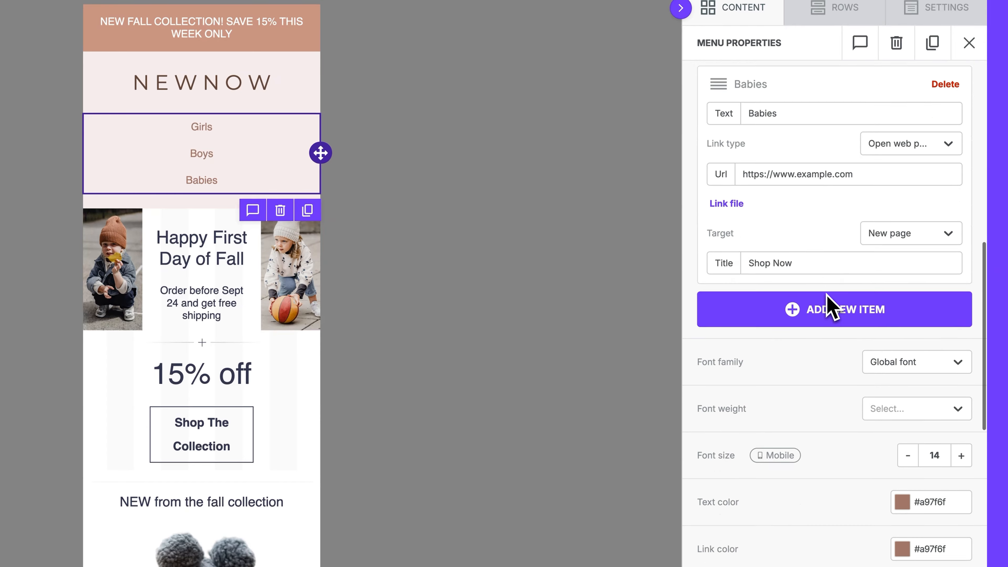
{"action": "left_click", "coordinate": [894, 338]}
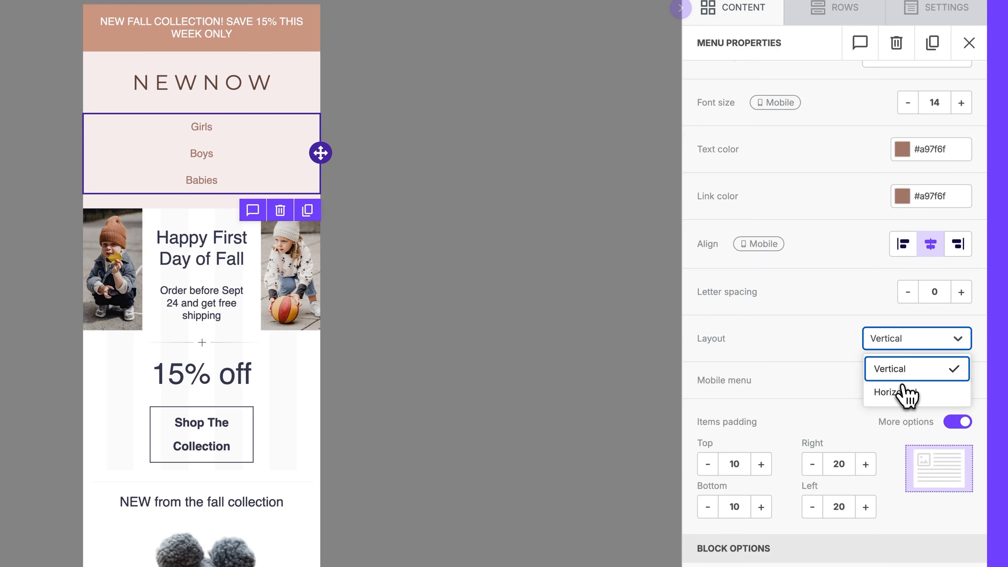
{"action": "left_click", "coordinate": [903, 392]}
{"action": "scroll", "coordinate": [907, 401], "scroll_direction": "down", "scroll_amount": 5}
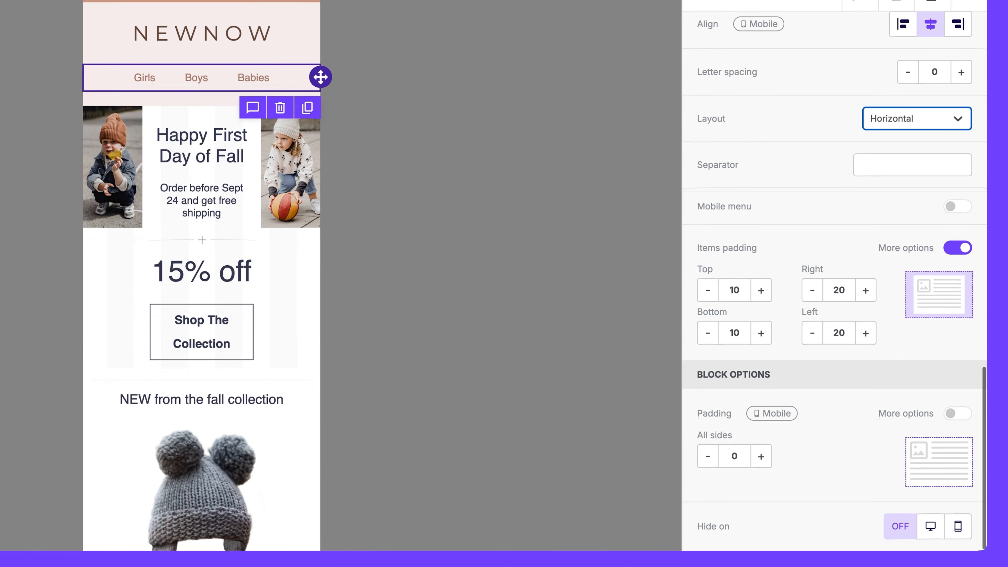
{"action": "left_click", "coordinate": [958, 529]}
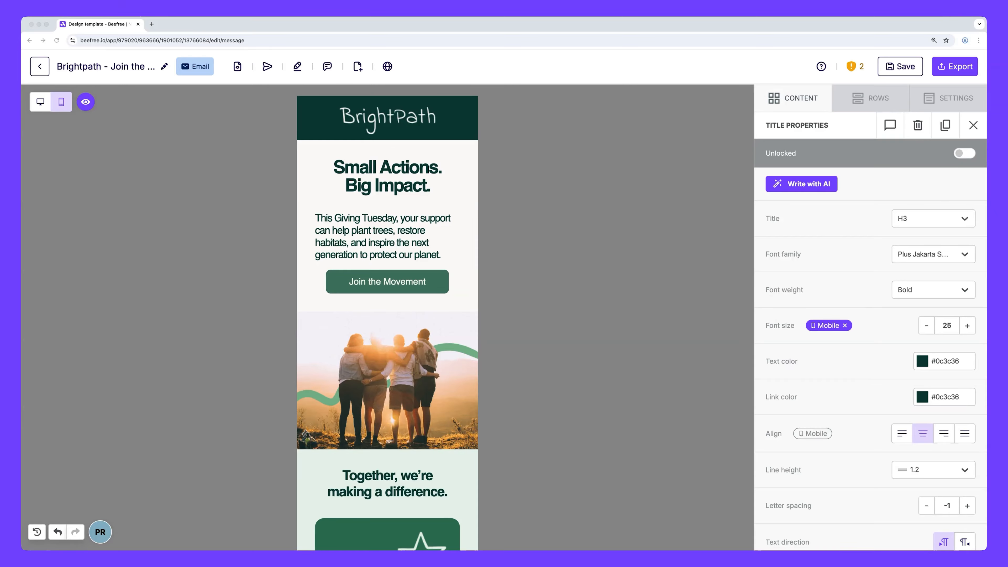
Set the mobile font size of the "Why should I volunteer?" title in the Brightpath email to 22.
{"action": "scroll", "coordinate": [387, 318], "scroll_direction": "down", "scroll_amount": 20}
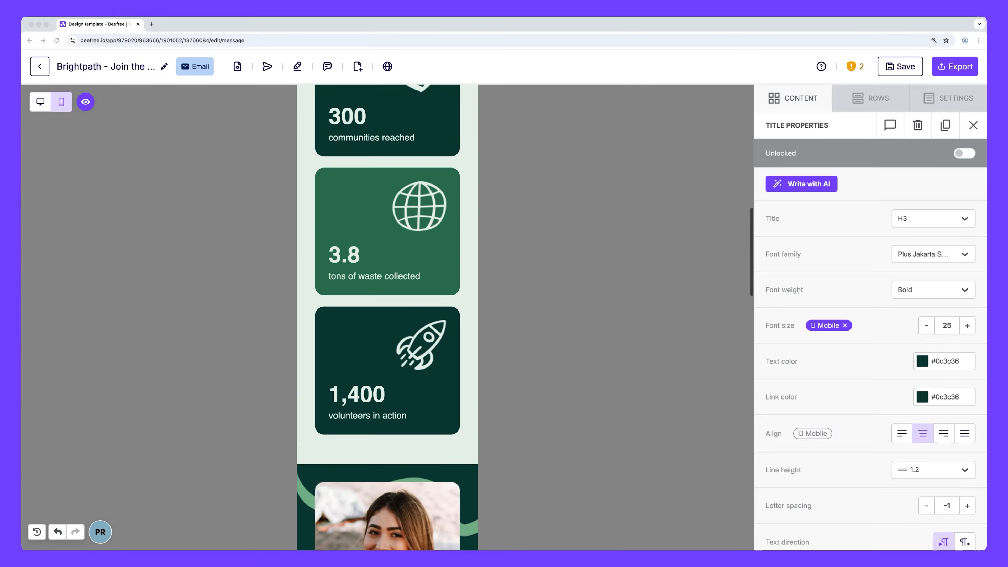
{"action": "scroll", "coordinate": [387, 317], "scroll_direction": "down", "scroll_amount": 5}
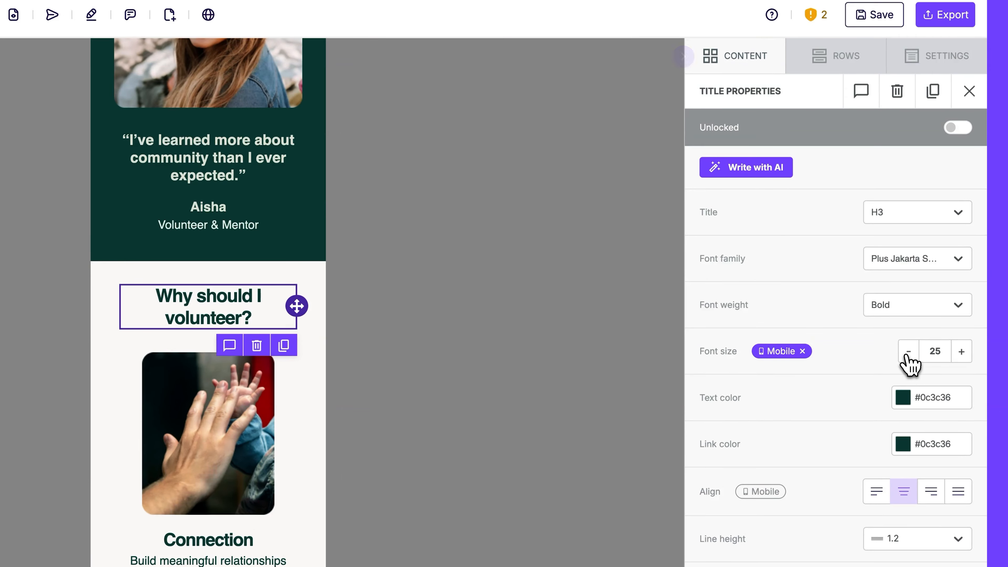
{"action": "left_click", "coordinate": [908, 353]}
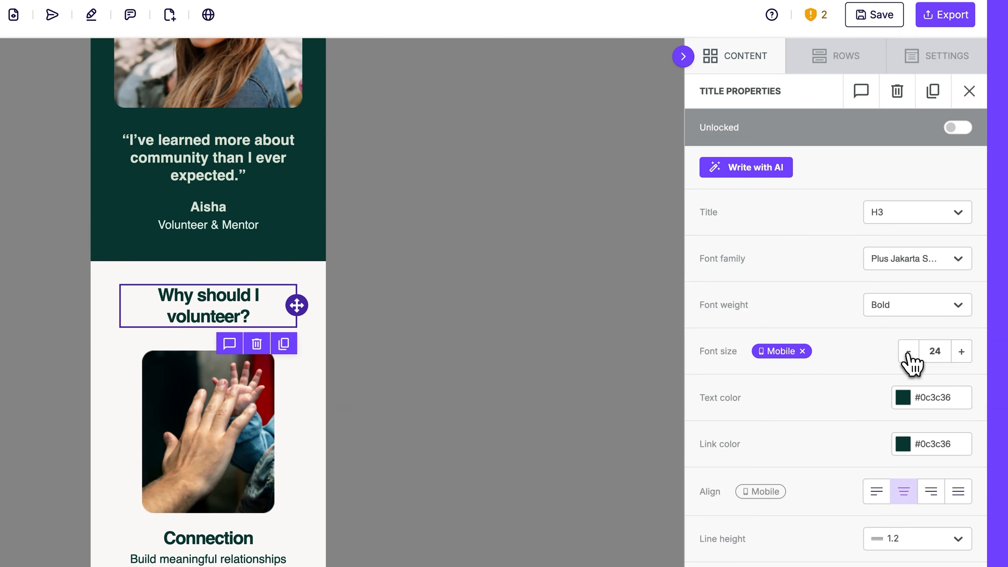
{"action": "left_click", "coordinate": [908, 354]}
{"action": "left_click", "coordinate": [909, 353]}
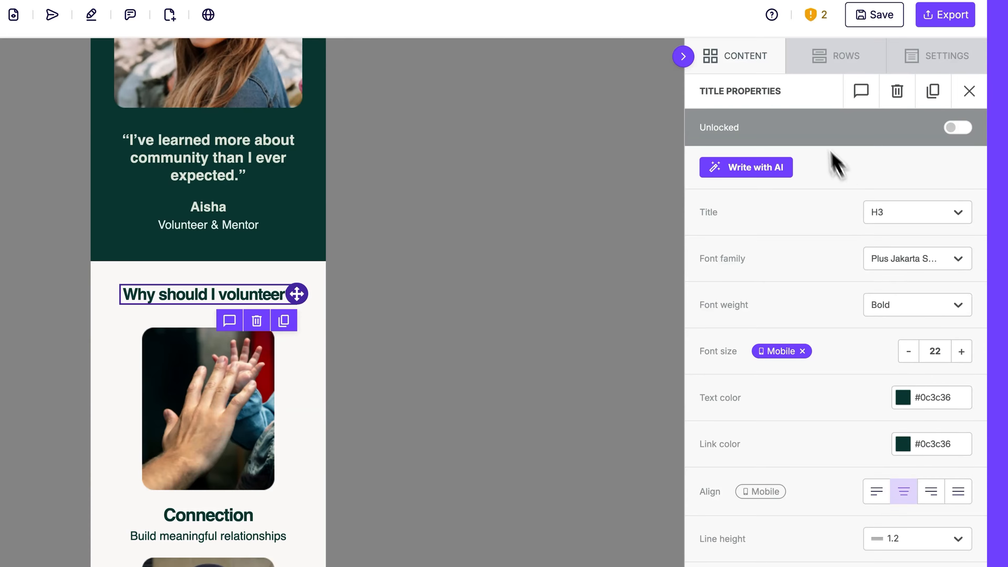
{"action": "left_click", "coordinate": [730, 58]}
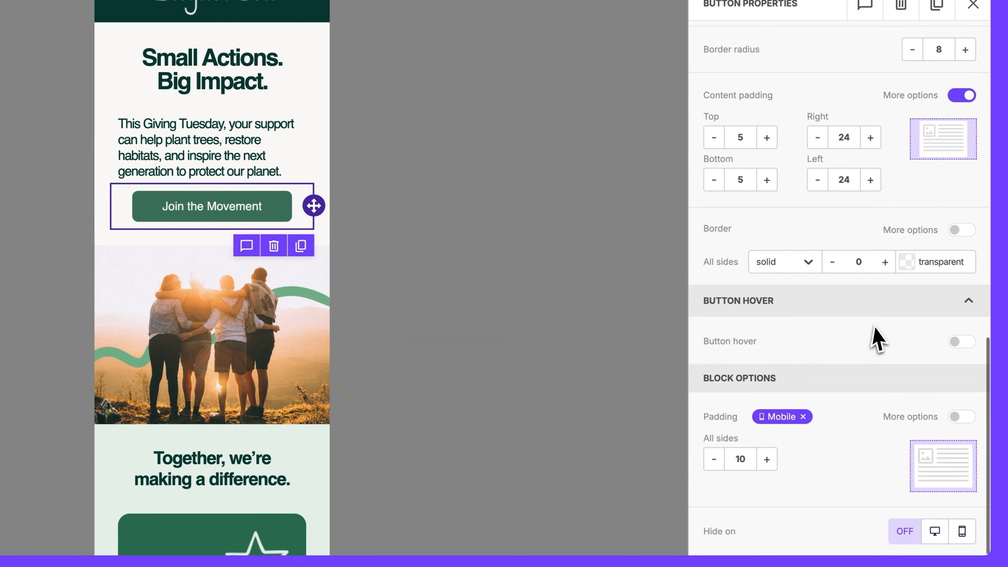
Increase the mobile padding on all sides of the "Join the Movement" button.
{"action": "left_click", "coordinate": [767, 460]}
{"action": "left_click", "coordinate": [768, 459]}
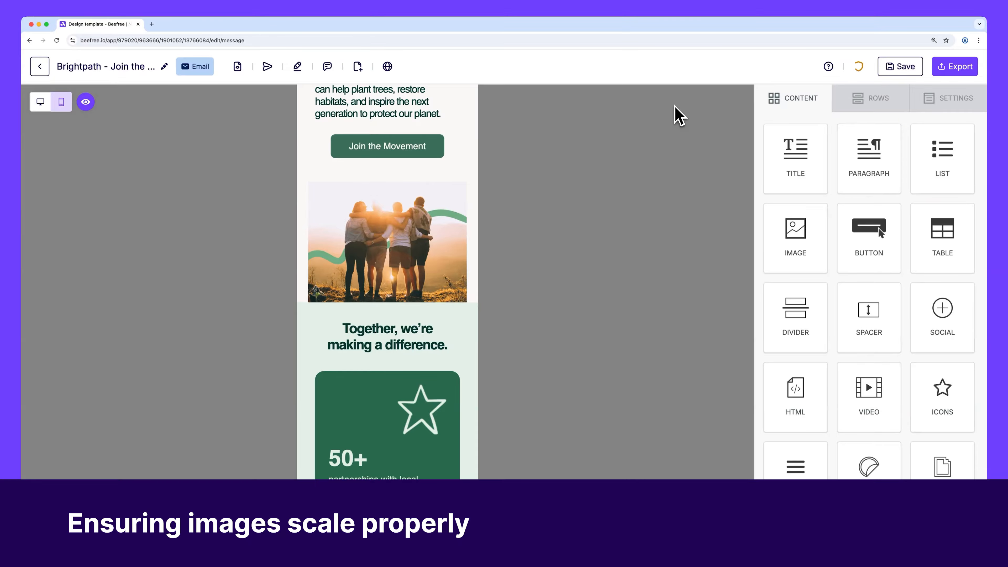
Enable auto width for the hero image of people hugging on a hill.
{"action": "left_click", "coordinate": [457, 234]}
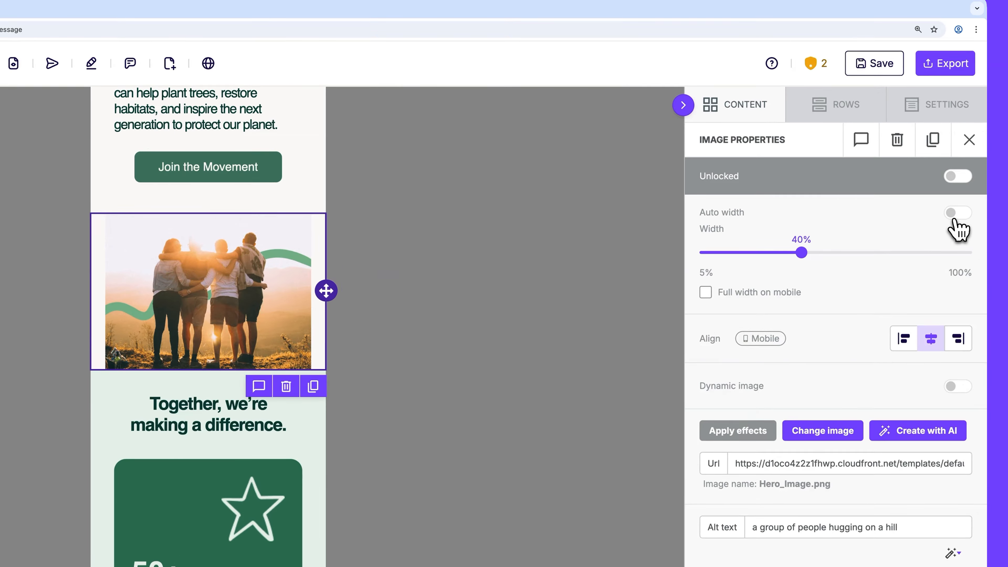
{"action": "left_click", "coordinate": [956, 215]}
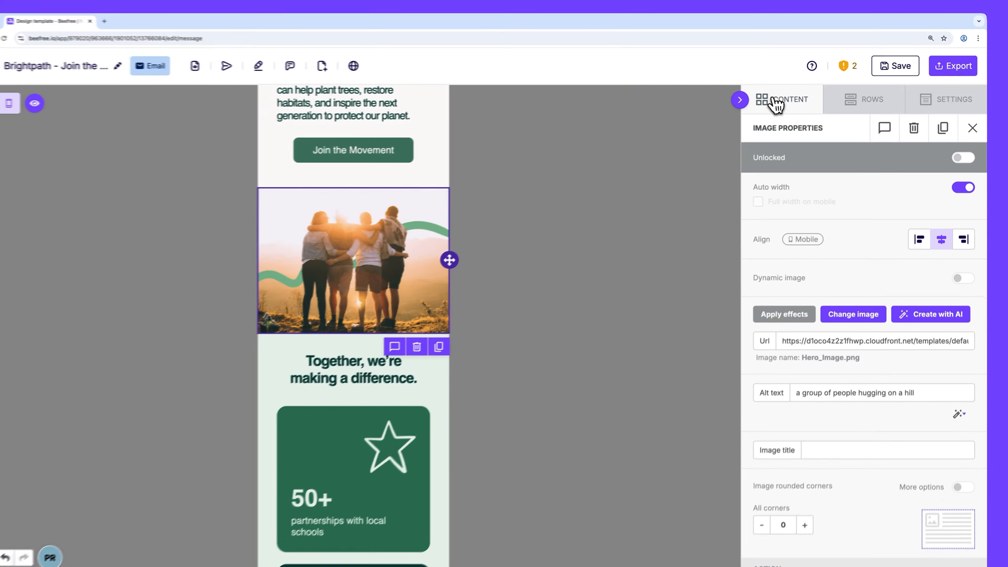
{"action": "left_click", "coordinate": [720, 106]}
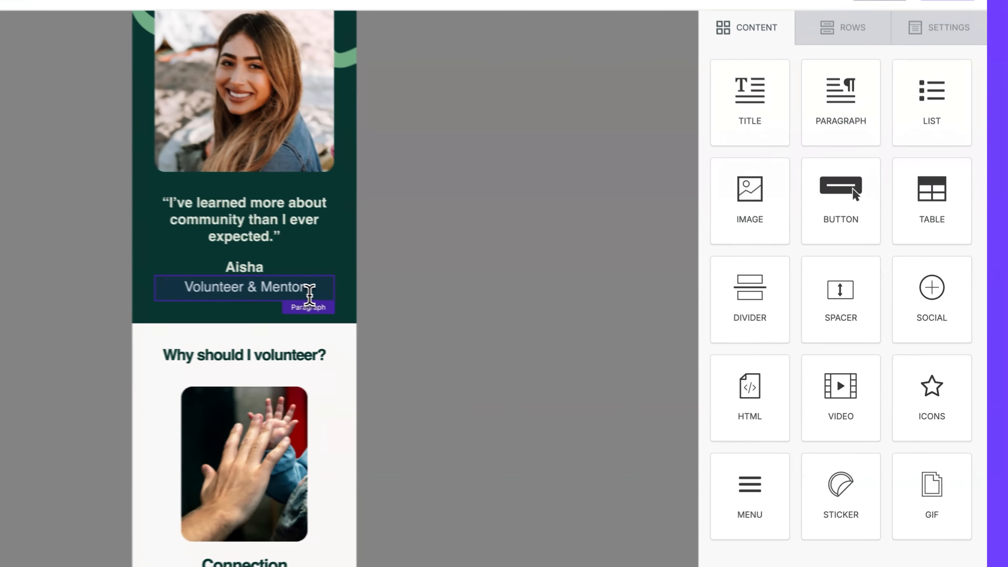
Set the mobile font size of the "Volunteer & Mentor" paragraph under the testimonial to 17.
{"action": "left_click", "coordinate": [439, 310]}
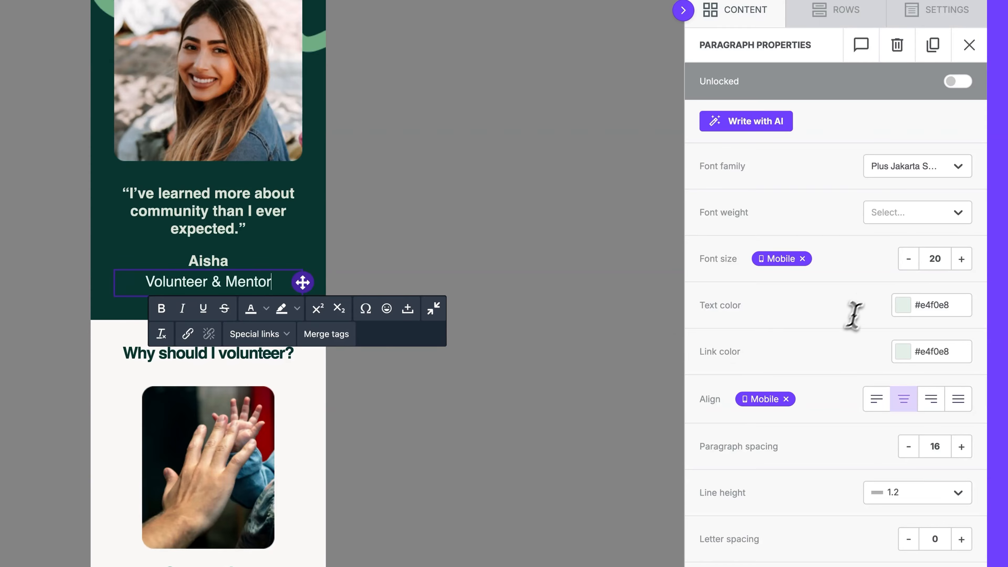
{"action": "left_click", "coordinate": [908, 259]}
{"action": "left_click", "coordinate": [908, 259]}
{"action": "left_click", "coordinate": [909, 260]}
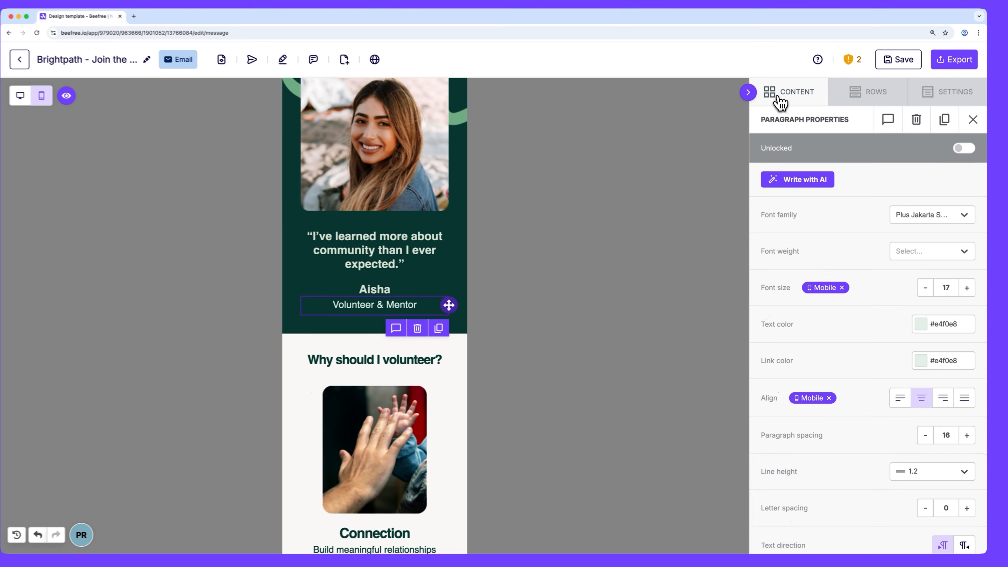
{"action": "left_click", "coordinate": [721, 16]}
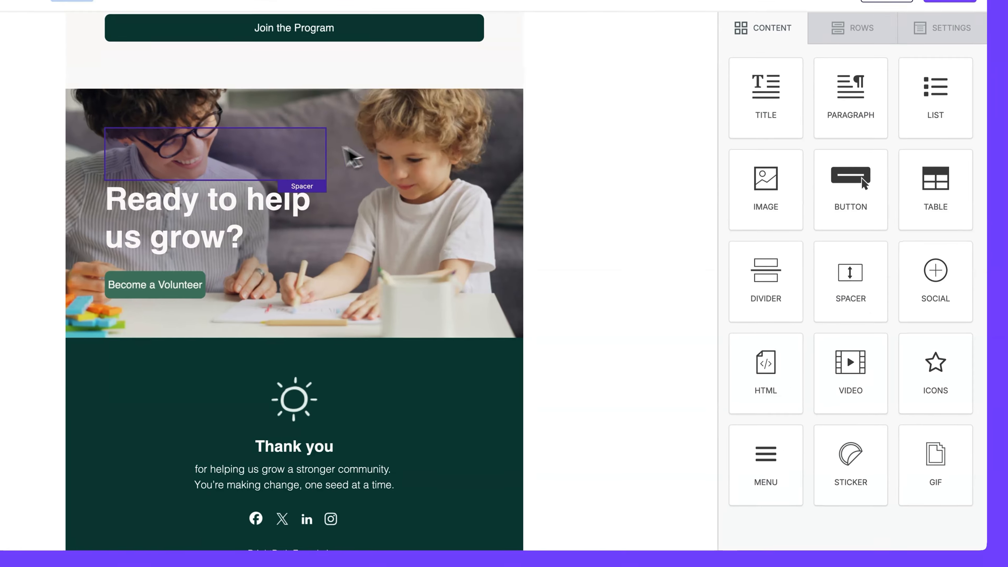
Hide the spacer above the "Ready to help us grow?" title on mobile and compare the mobile view with hidden elements off and on.
{"action": "left_click", "coordinate": [382, 215]}
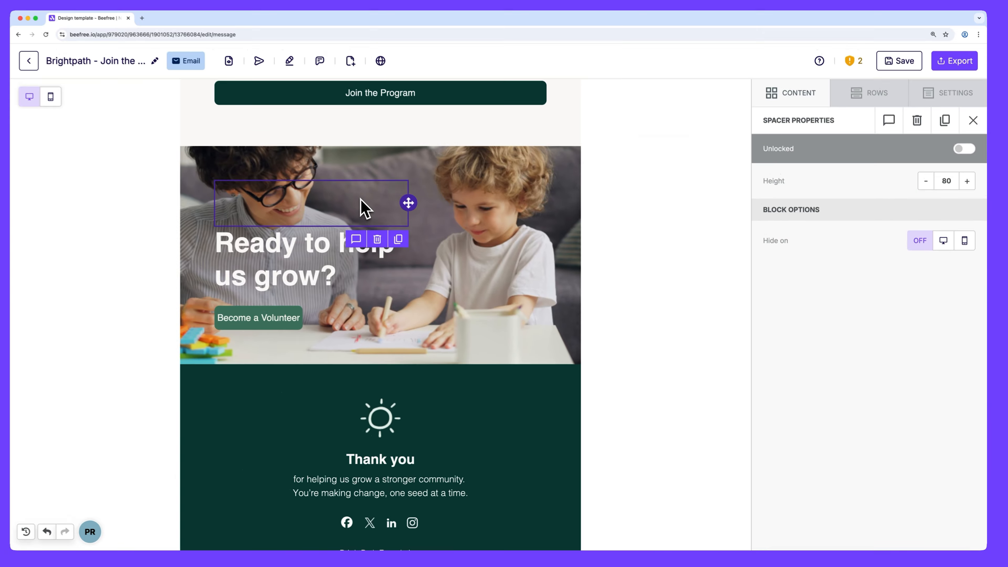
{"action": "left_click", "coordinate": [62, 99]}
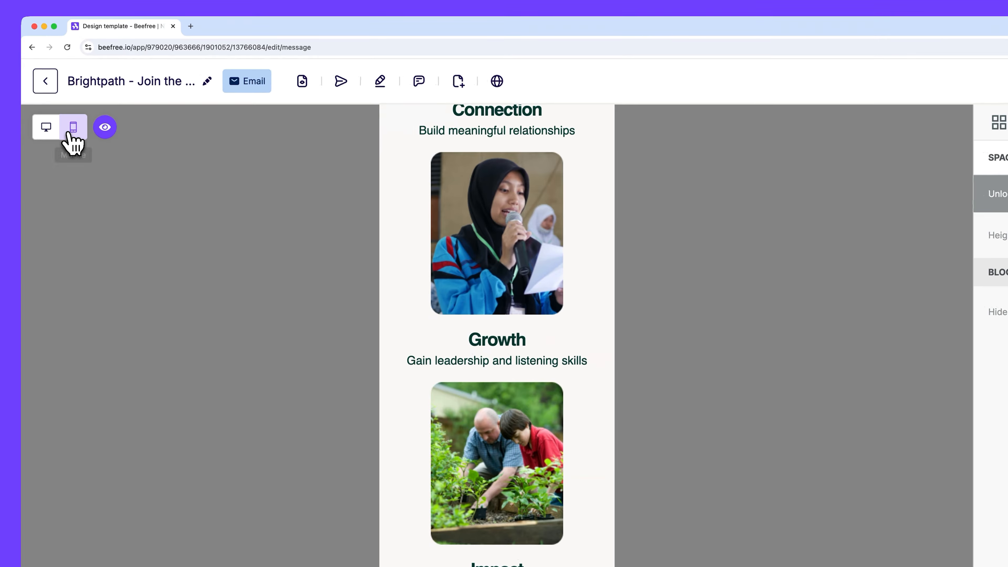
{"action": "scroll", "coordinate": [734, 350], "scroll_direction": "down", "scroll_amount": 10}
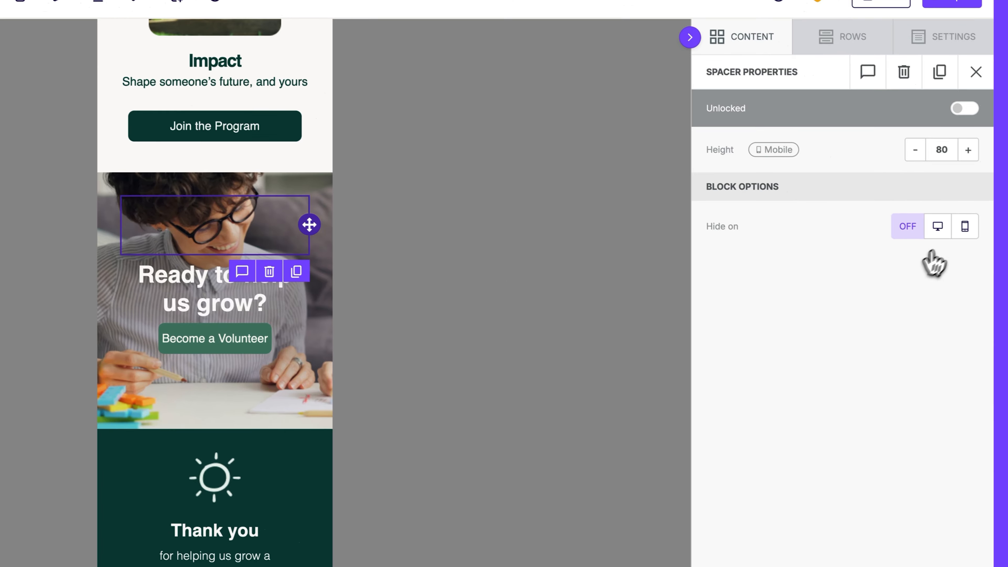
{"action": "left_click", "coordinate": [964, 225]}
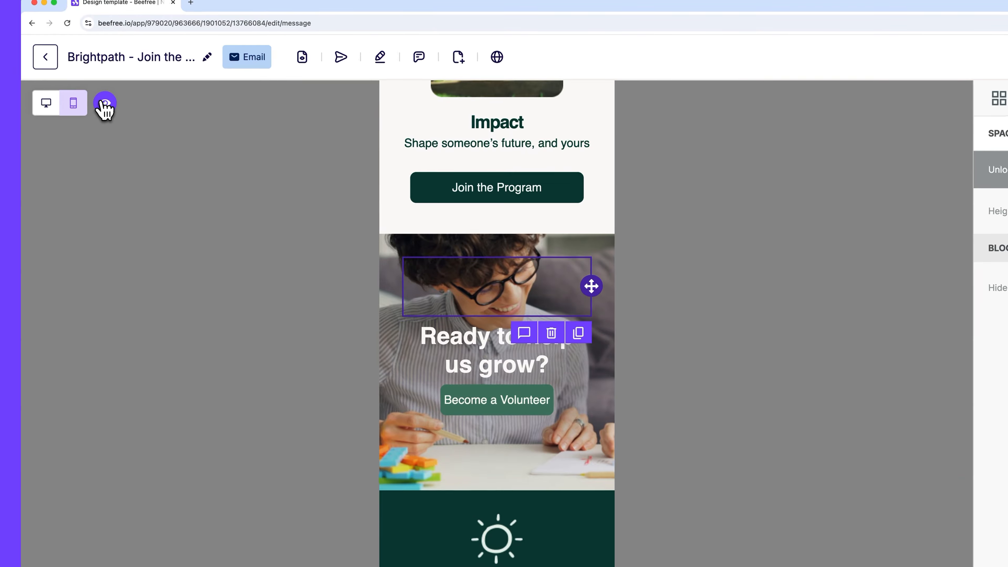
{"action": "left_click", "coordinate": [105, 103]}
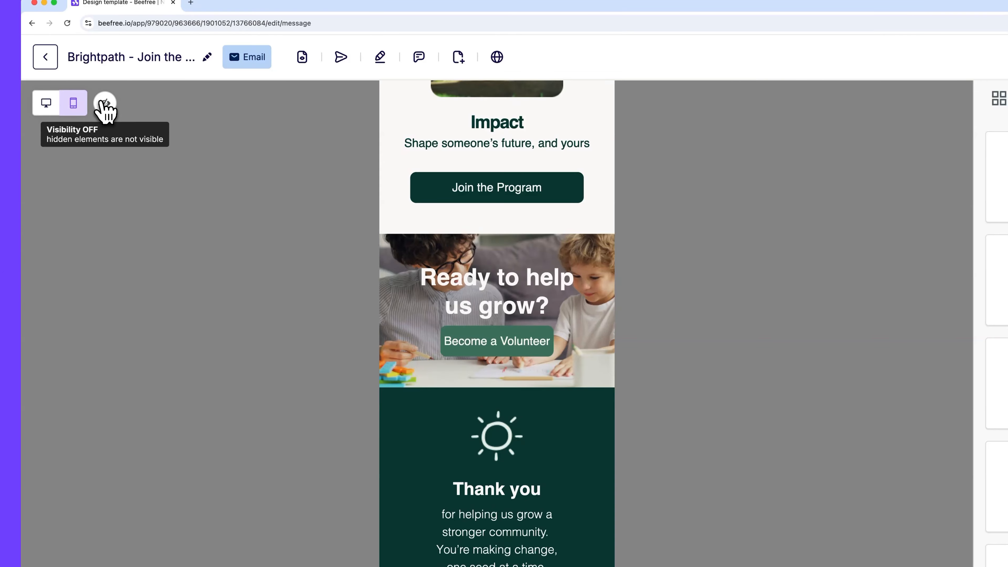
{"action": "left_click", "coordinate": [104, 103]}
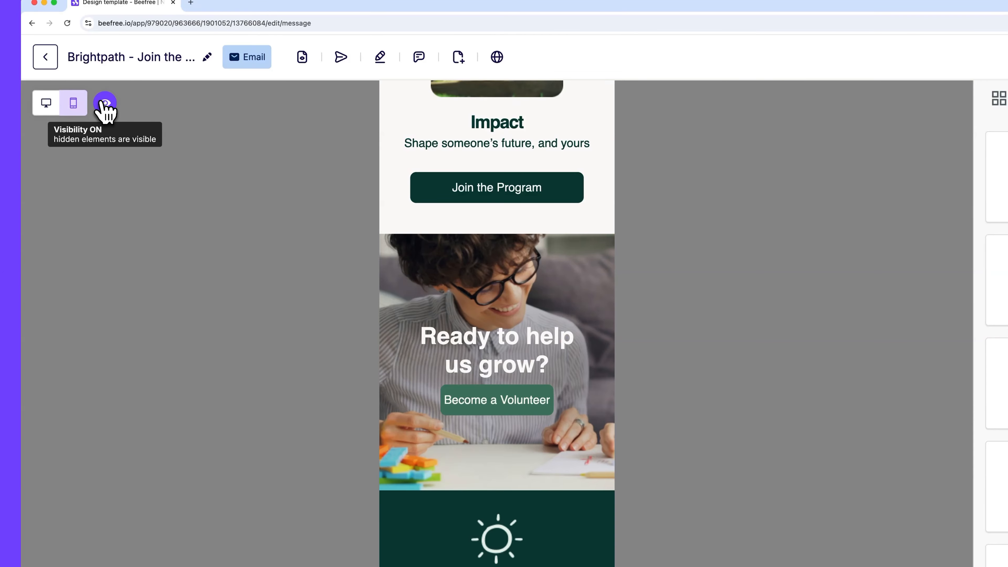